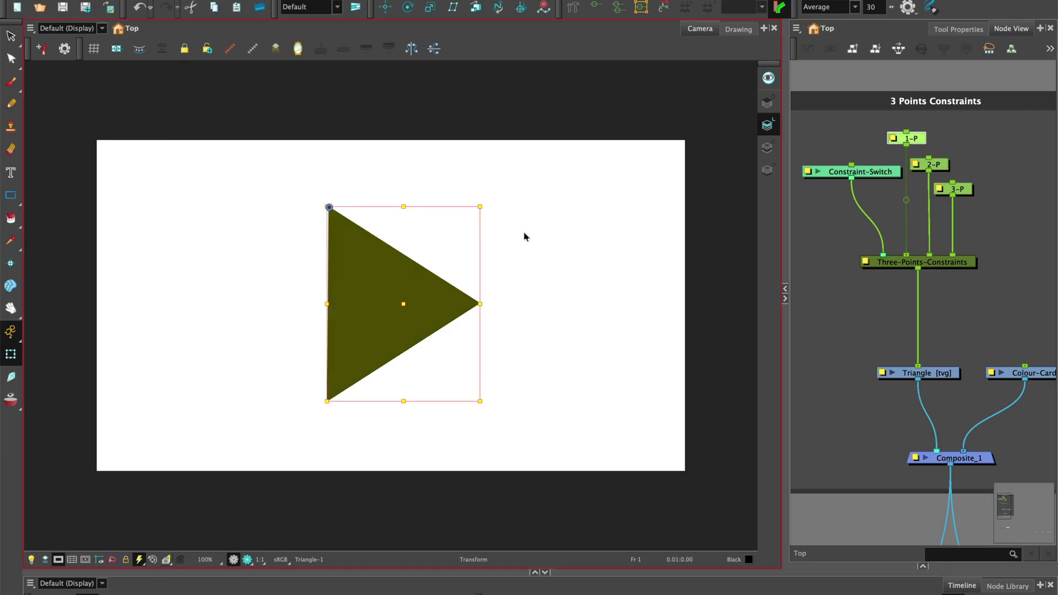
- Stretch the triangle by moving peg 1-P up and outward, 2-P up and to the right, and 3-P far to the right
{"action": "left_click_drag", "start_coordinate": [338, 228], "coordinate": [232, 196]}
{"action": "left_click", "coordinate": [929, 164]}
{"action": "left_click_drag", "start_coordinate": [457, 307], "coordinate": [566, 234]}
{"action": "left_click", "coordinate": [954, 189]}
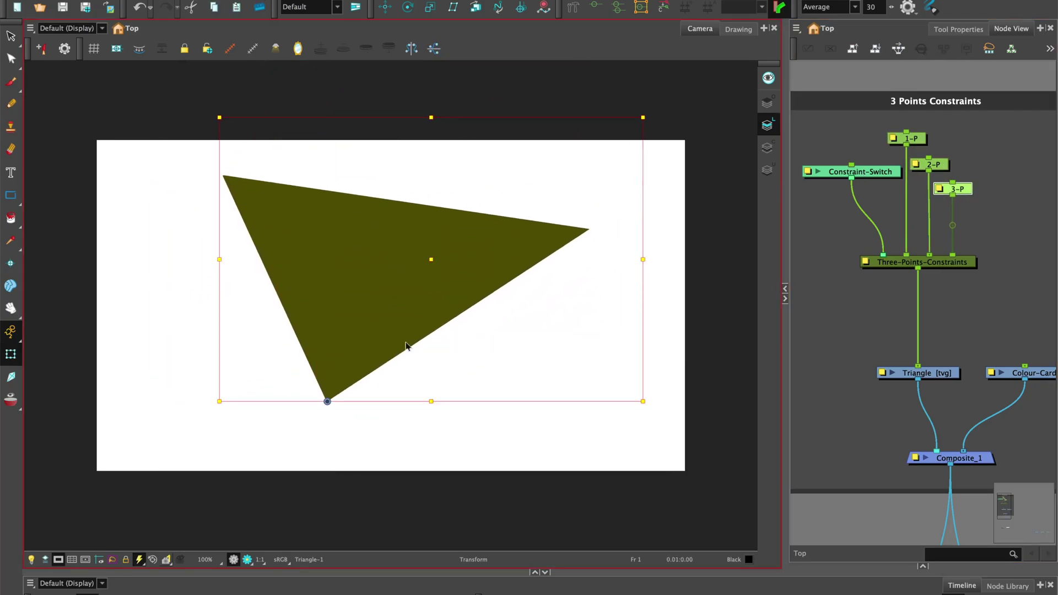
{"action": "left_click_drag", "start_coordinate": [406, 347], "coordinate": [626, 366]}
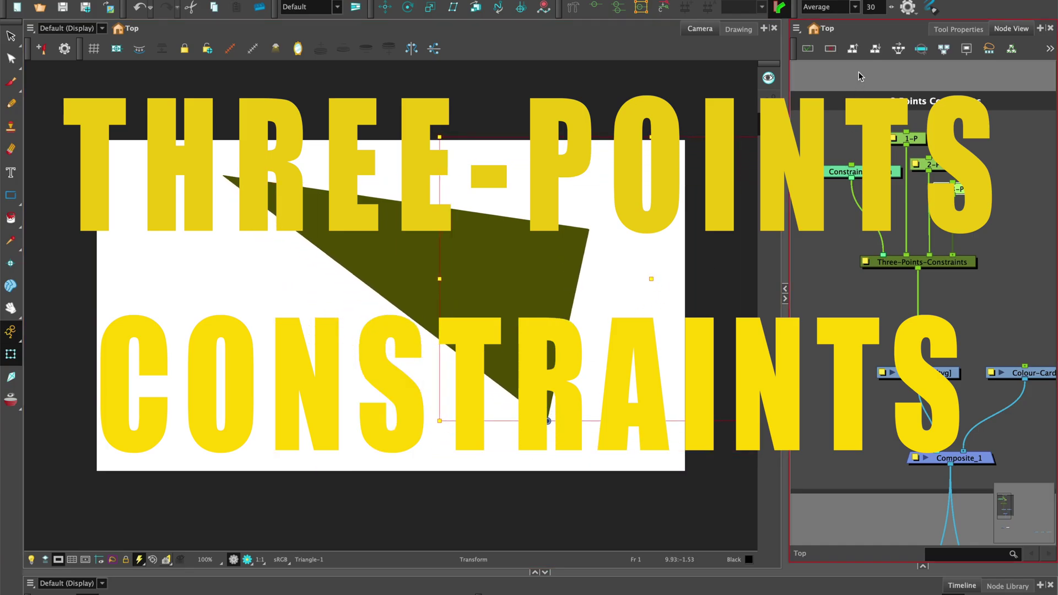
- Lower the Constraint-Switch control slightly from the top of its slider track
{"action": "left_click", "coordinate": [859, 77]}
{"action": "left_click", "coordinate": [844, 171]}
{"action": "left_click_drag", "start_coordinate": [135, 168], "coordinate": [140, 195]}
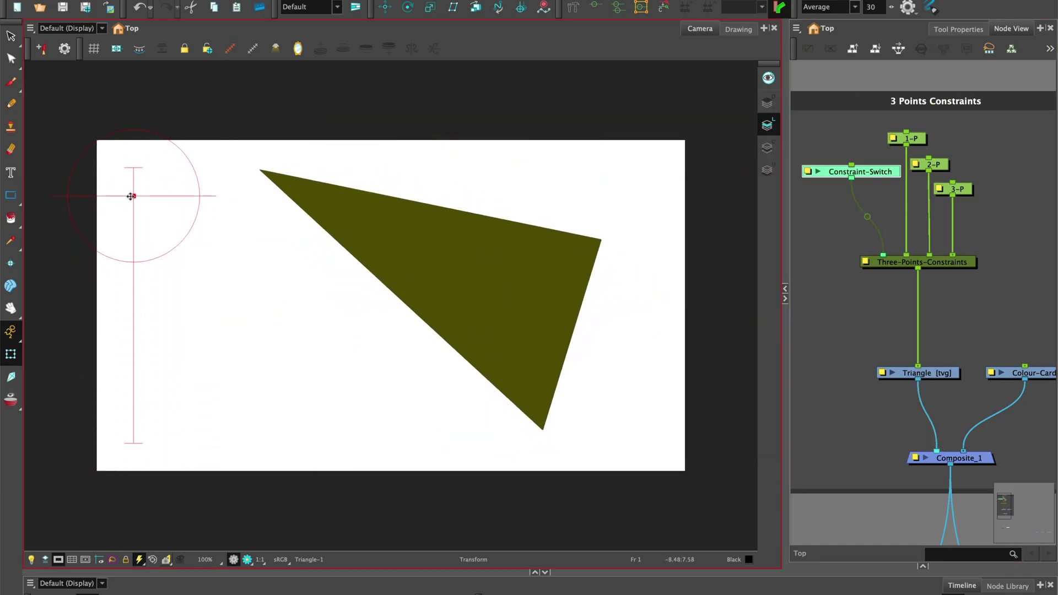
- Deform the triangle by moving peg 2-P inward and peg 3-P toward the lower left
{"action": "left_click", "coordinate": [583, 255]}
{"action": "left_click_drag", "start_coordinate": [583, 255], "coordinate": [505, 280]}
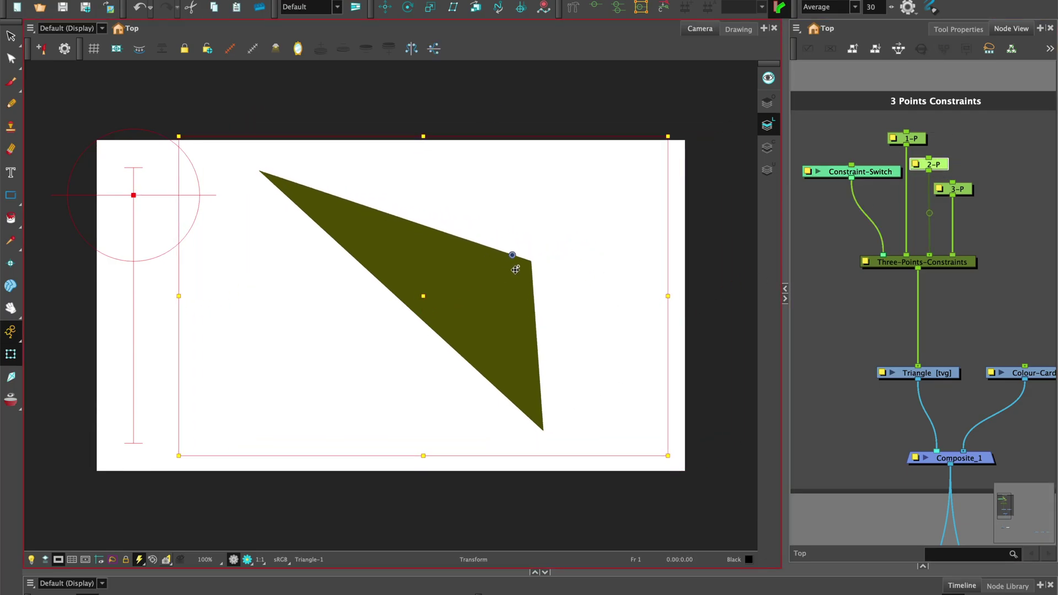
{"action": "left_click", "coordinate": [957, 189]}
{"action": "left_click_drag", "start_coordinate": [545, 421], "coordinate": [300, 452]}
- Move the Constraint-Switch control to about the middle of its slider track
{"action": "left_click", "coordinate": [687, 87]}
{"action": "left_click_drag", "start_coordinate": [133, 195], "coordinate": [146, 328]}
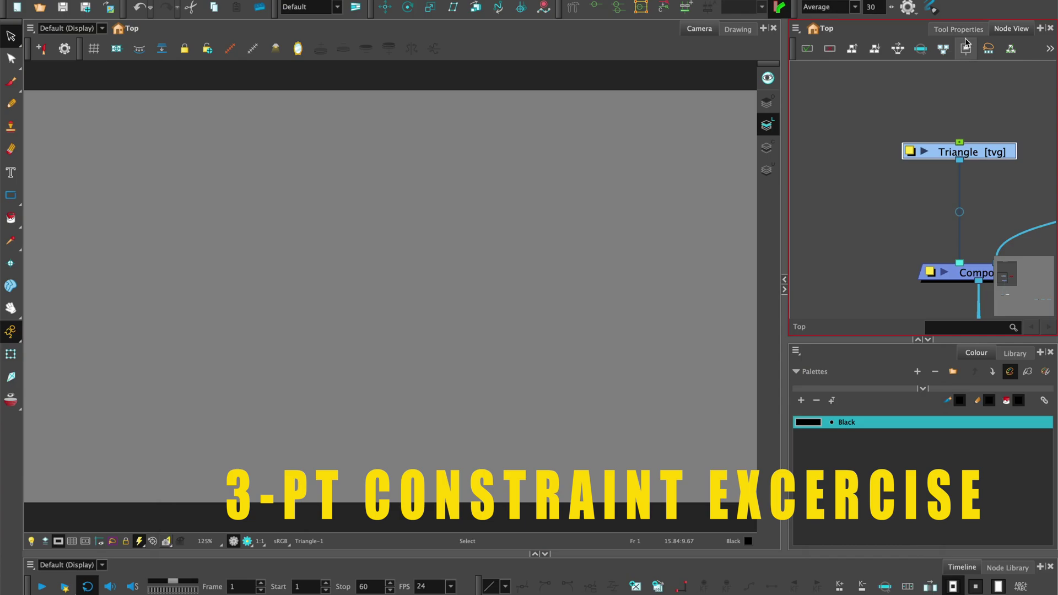
- Show the Tool Properties for the Triangle drawing
{"action": "left_click", "coordinate": [959, 28]}
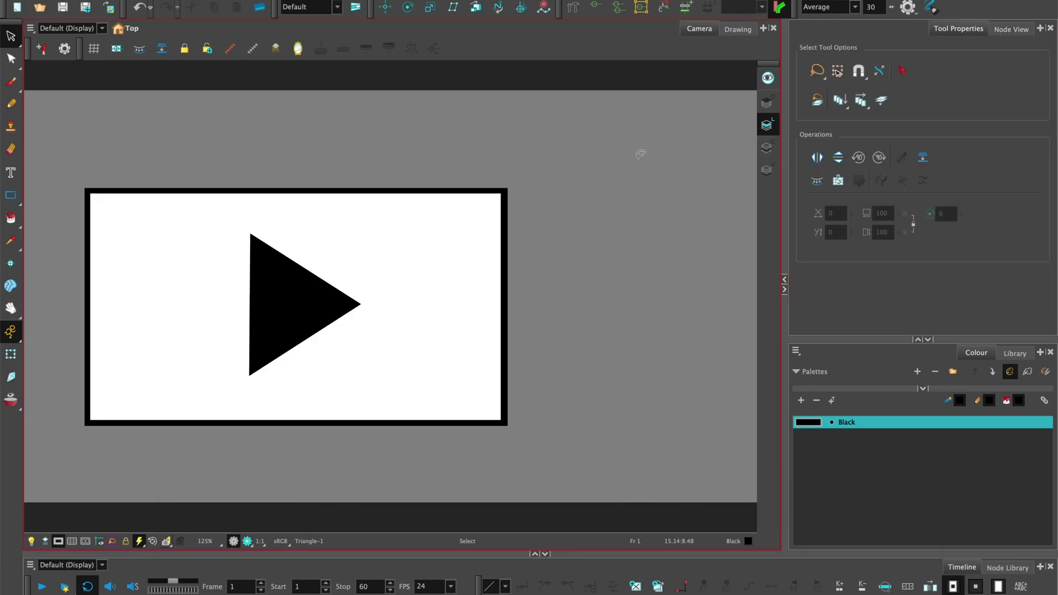
{"action": "left_click", "coordinate": [257, 246]}
{"action": "left_click_drag", "start_coordinate": [257, 246], "coordinate": [182, 225]}
{"action": "left_click_drag", "start_coordinate": [361, 305], "coordinate": [439, 251]}
{"action": "left_click_drag", "start_coordinate": [249, 375], "coordinate": [423, 370]}
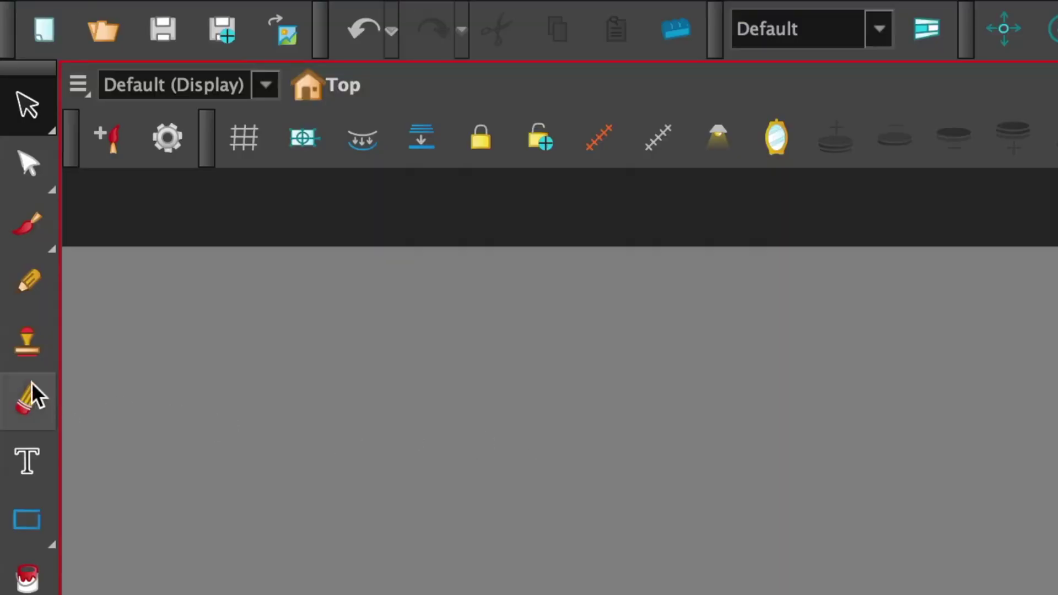
- Draw a right-pointing triangle outline with straight Pencil lines on the Line Art layer, starting with the vertical side
{"action": "left_click", "coordinate": [11, 104]}
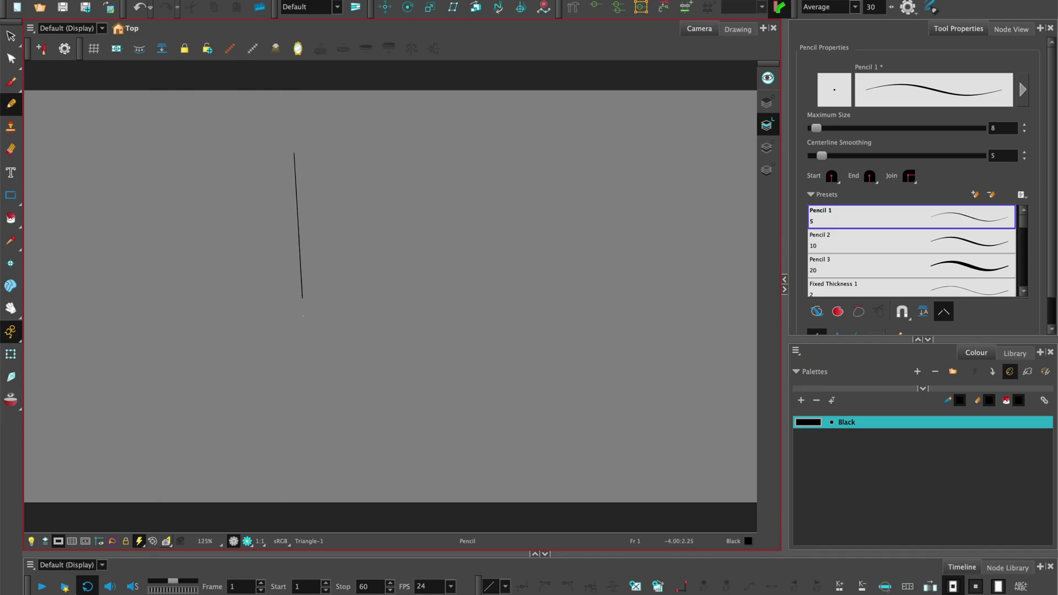
{"action": "left_click_drag", "start_coordinate": [303, 315], "coordinate": [294, 421]}
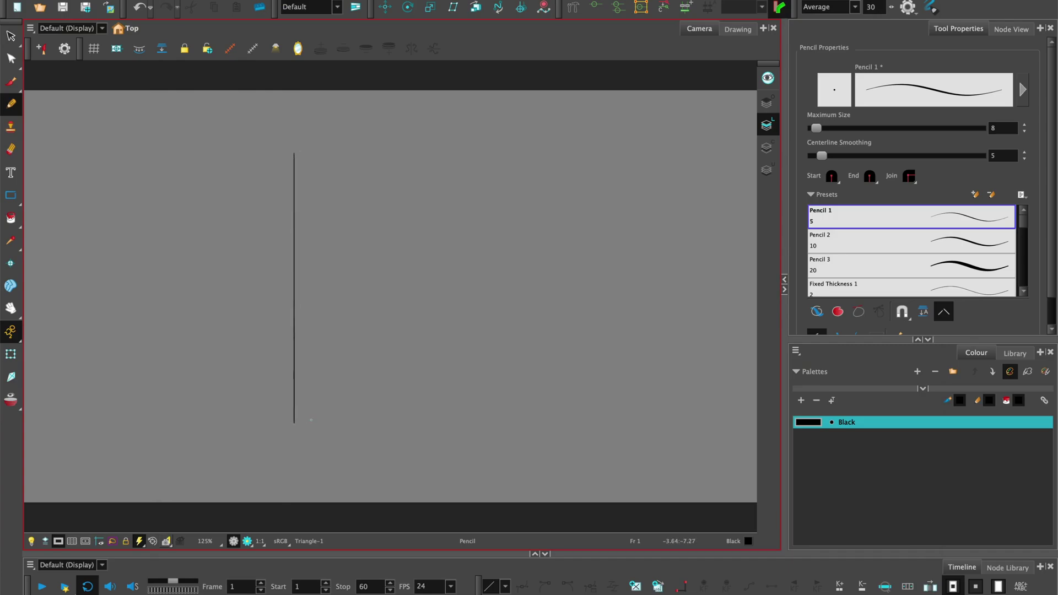
{"action": "left_click_drag", "start_coordinate": [1049, 280], "coordinate": [1049, 305]}
{"action": "left_click_drag", "start_coordinate": [982, 337], "coordinate": [971, 430]}
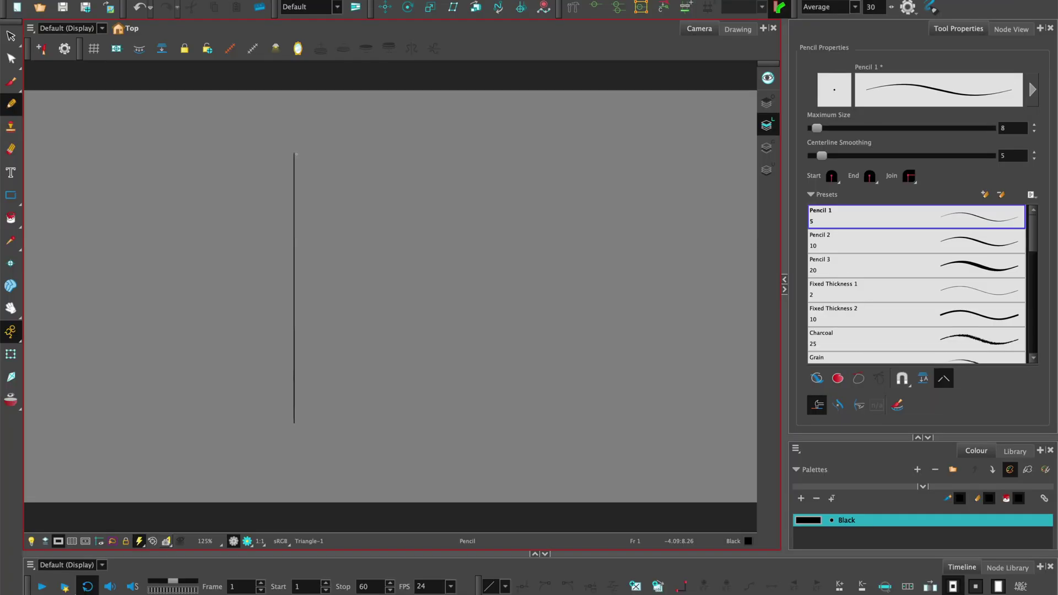
{"action": "mouse_move", "coordinate": [294, 153]}
{"action": "left_mouse_down"}
{"action": "mouse_move", "coordinate": [448, 278]}
{"action": "mouse_move", "coordinate": [477, 289]}
{"action": "mouse_move", "coordinate": [294, 423]}
{"action": "left_mouse_up"}
- Adjust the right-hand corner of the triangle outline with the Contour Editor
{"action": "key", "text": "alt+q"}
{"action": "left_click_drag", "start_coordinate": [479, 292], "coordinate": [484, 289]}
{"action": "left_click", "coordinate": [365, 284]}
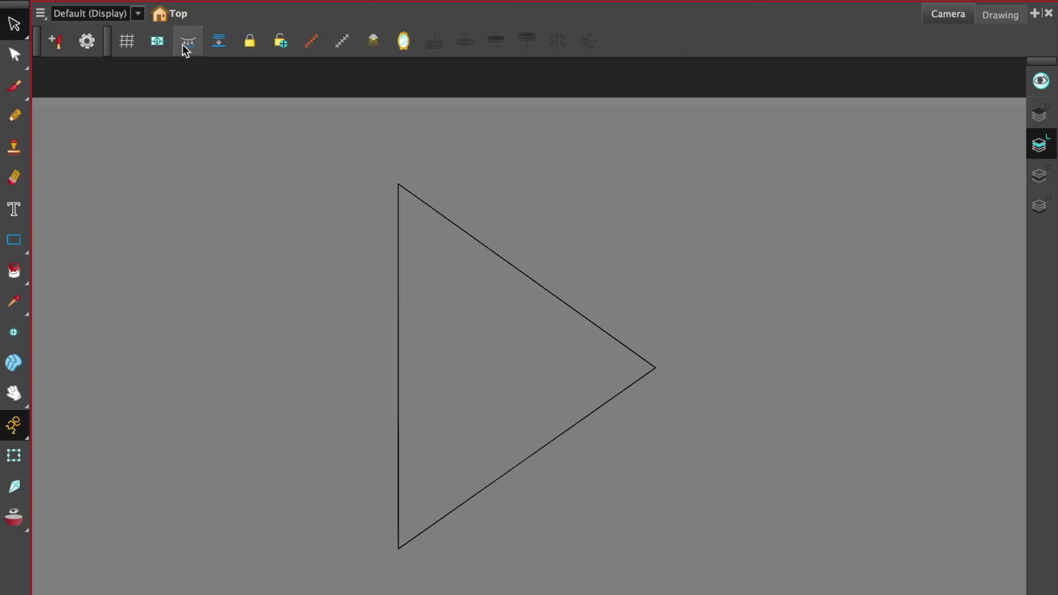
- Fill the triangle with Black on the Colour Art layer and return to the Line Art layer
{"action": "left_click", "coordinate": [1038, 173]}
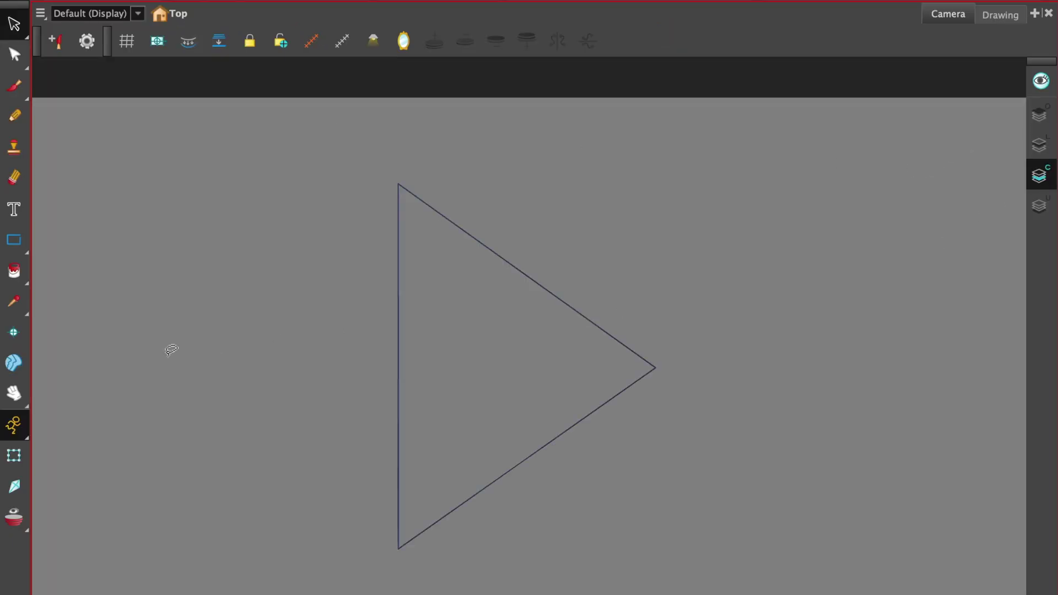
{"action": "left_click", "coordinate": [14, 270]}
{"action": "left_click", "coordinate": [485, 375]}
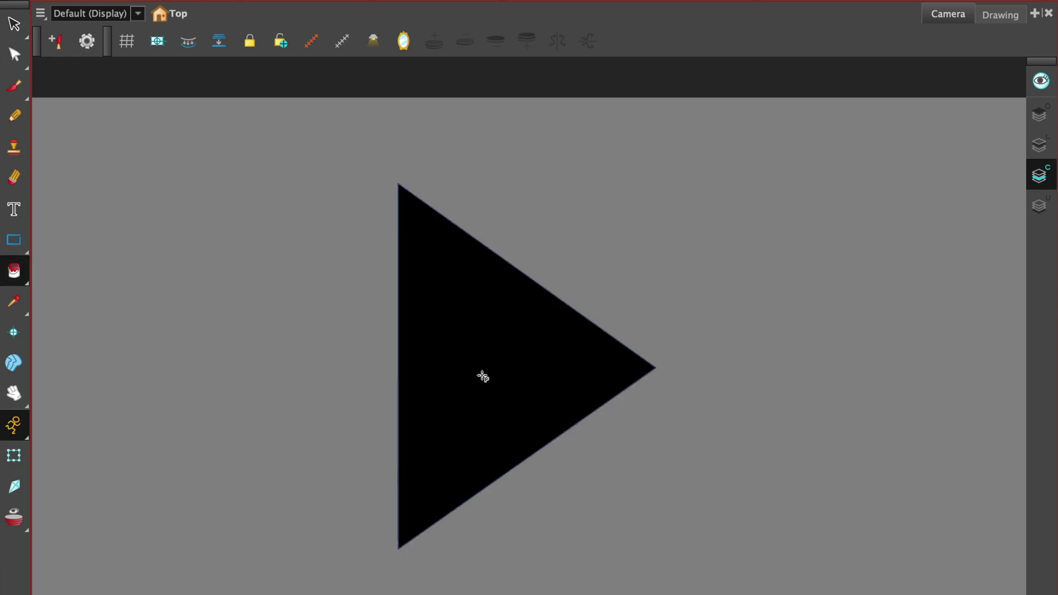
{"action": "left_click", "coordinate": [1039, 145]}
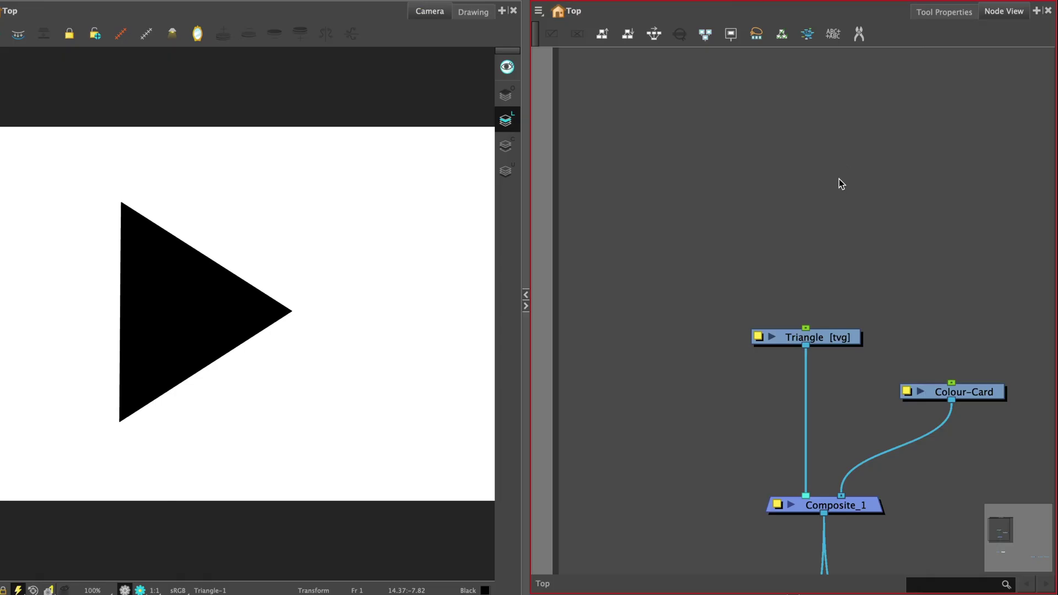
- Add a Three Points Constraint node above the Triangle drawing node and connect its output to Triangle
{"action": "key", "text": "Tab"}
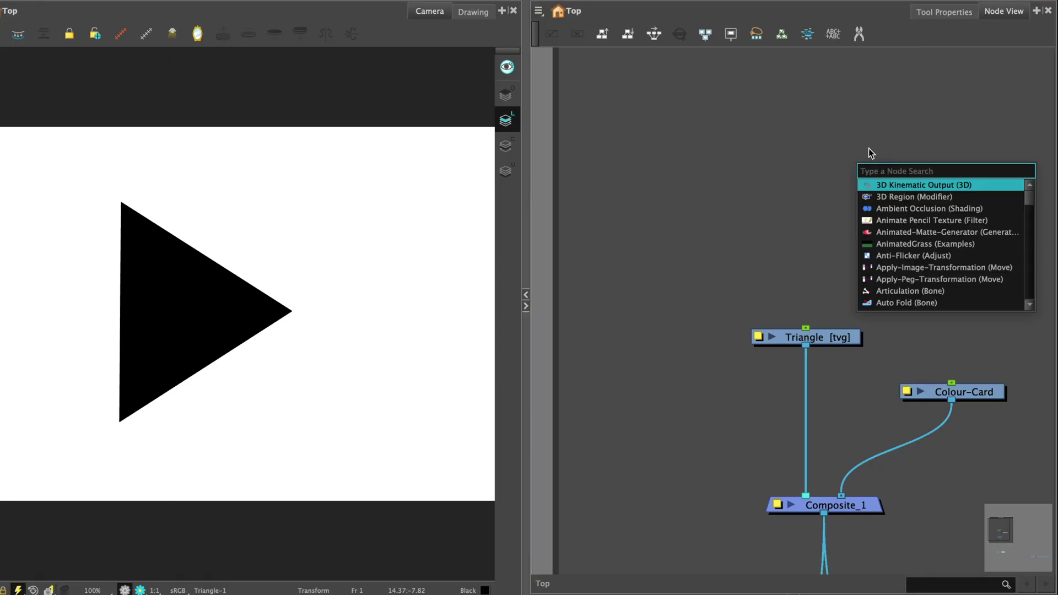
{"action": "type", "text": "three"}
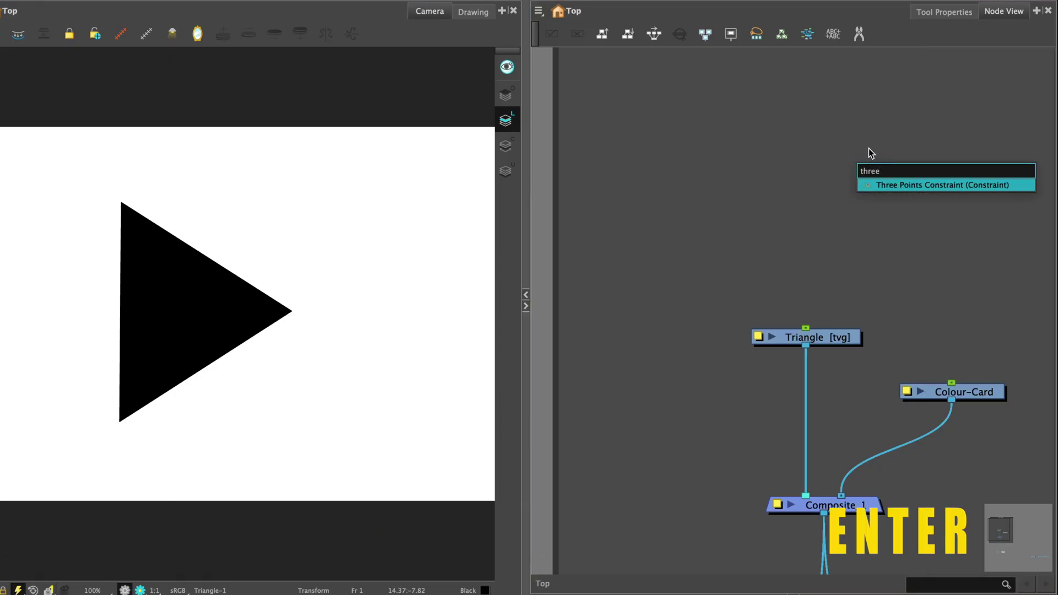
{"action": "left_click_drag", "start_coordinate": [967, 148], "coordinate": [847, 223]}
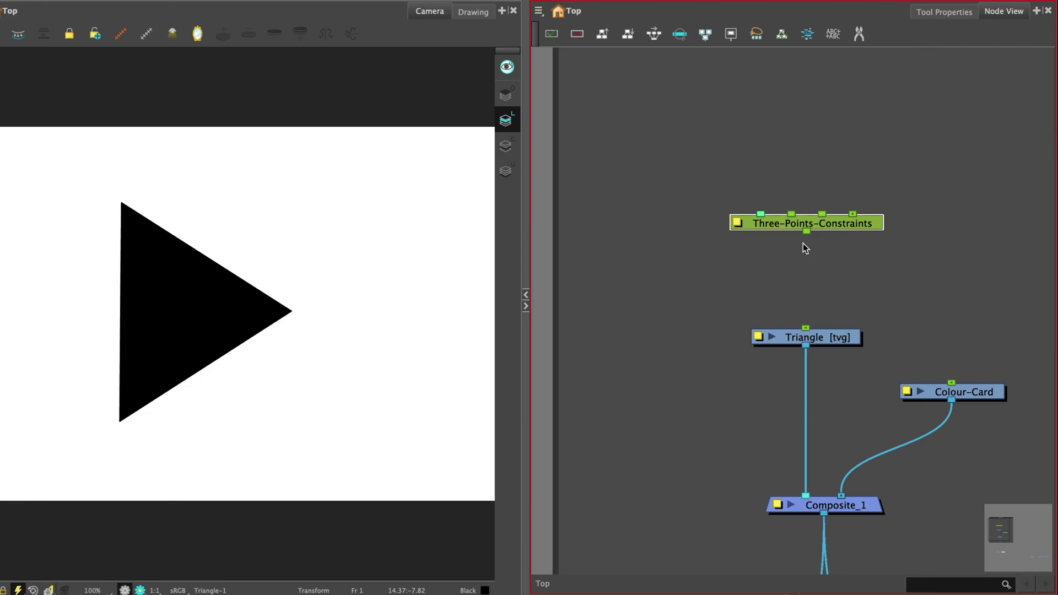
{"action": "left_click_drag", "start_coordinate": [806, 232], "coordinate": [805, 327]}
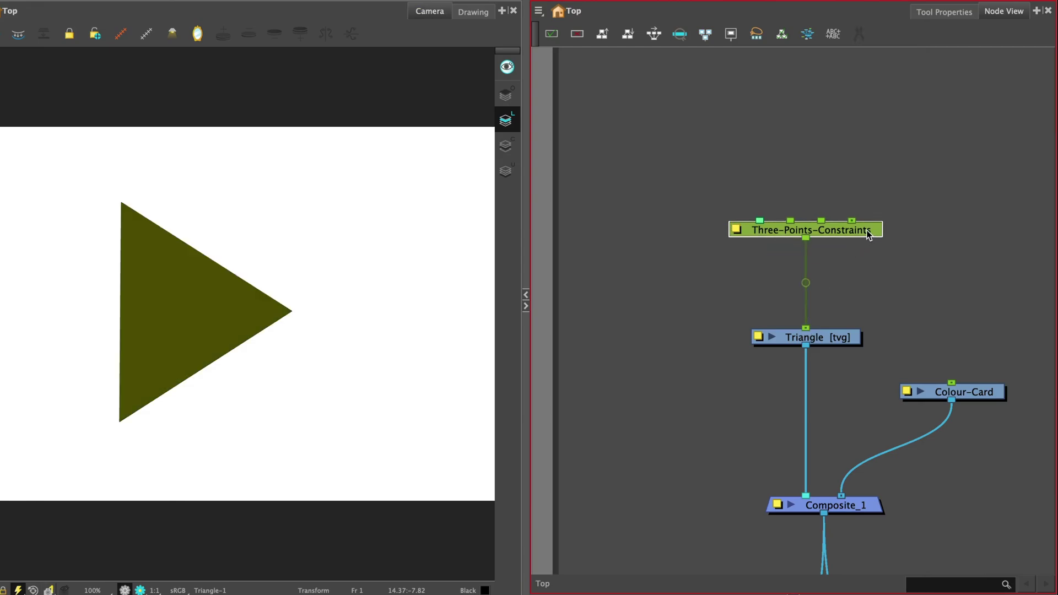
- Add a peg named 1-P above the Three-Points-Constraints node, connected to its second input port
{"action": "key", "text": "super+p"}
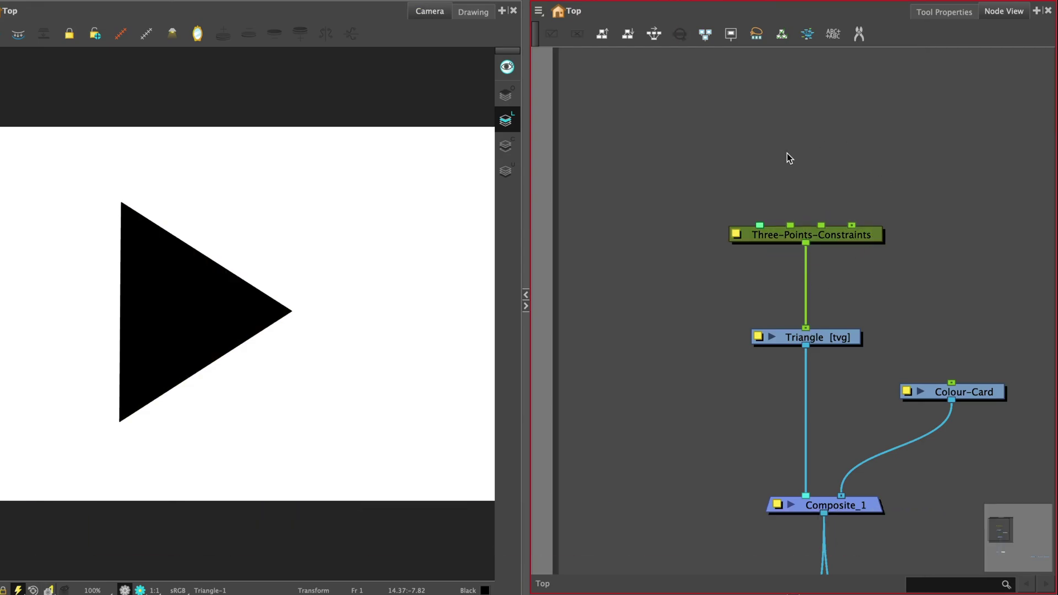
{"action": "left_click_drag", "start_coordinate": [809, 120], "coordinate": [800, 119]}
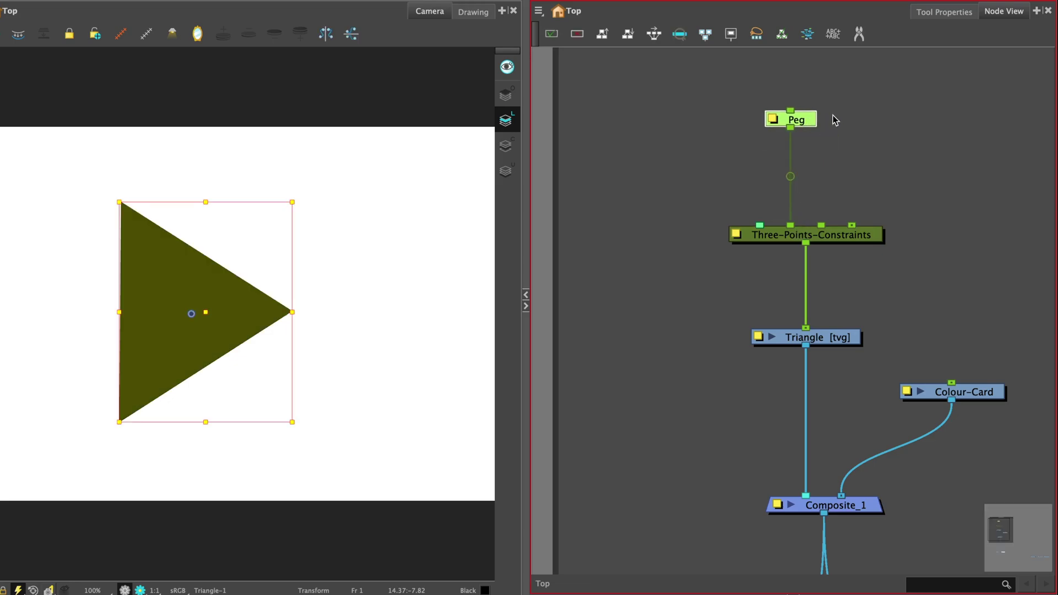
{"action": "left_click", "coordinate": [846, 115]}
{"action": "left_click", "coordinate": [772, 119]}
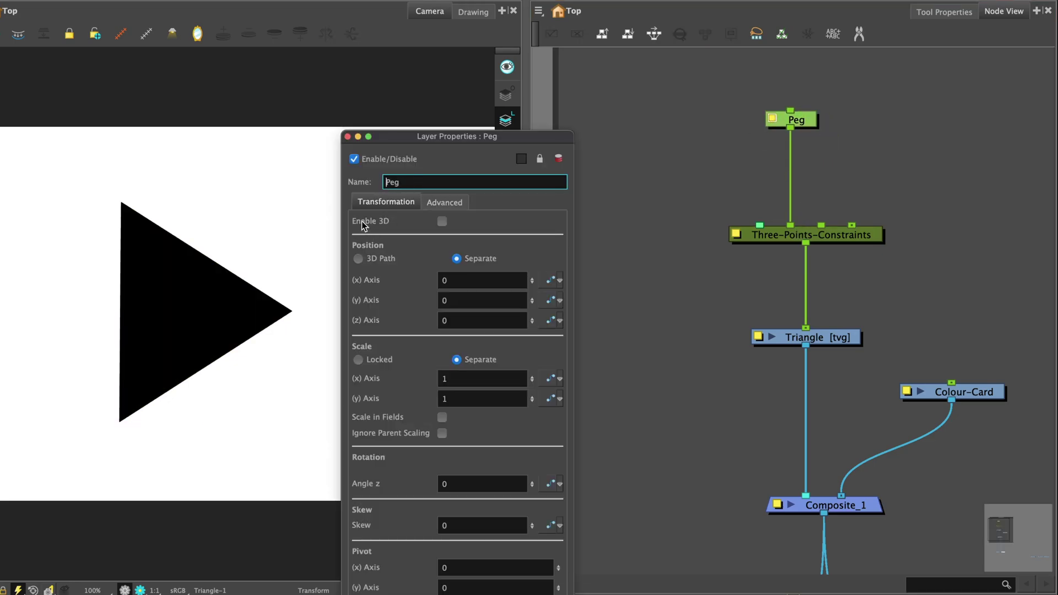
{"action": "key", "text": "Return"}
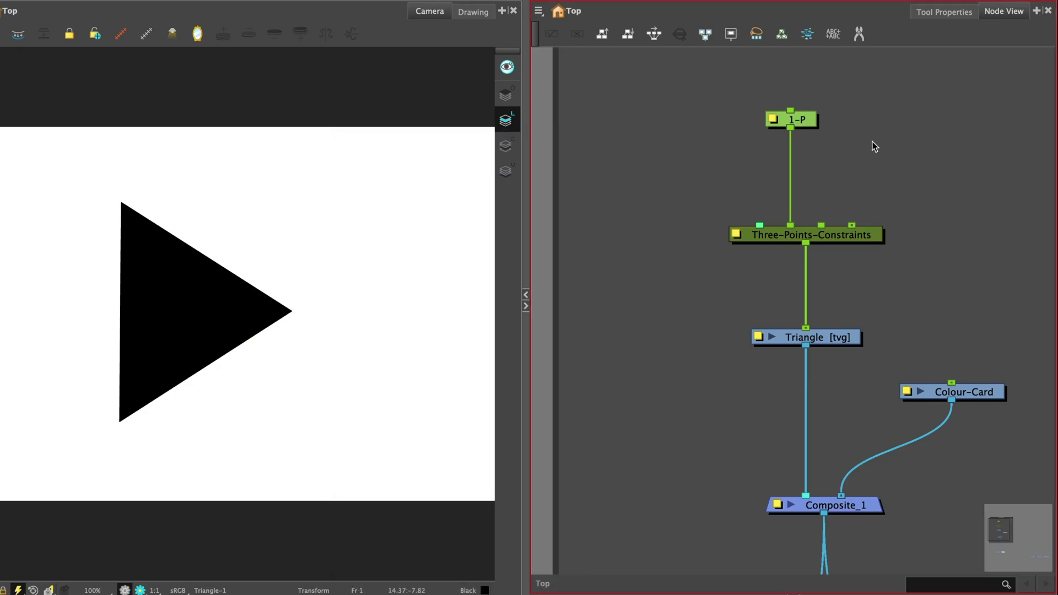
- Add a second peg named 2-P, connected to the third input port of the Three-Points-Constraints node
{"action": "key", "text": "super+p"}
{"action": "left_click_drag", "start_coordinate": [859, 90], "coordinate": [825, 145]}
{"action": "left_click_drag", "start_coordinate": [832, 154], "coordinate": [821, 223]}
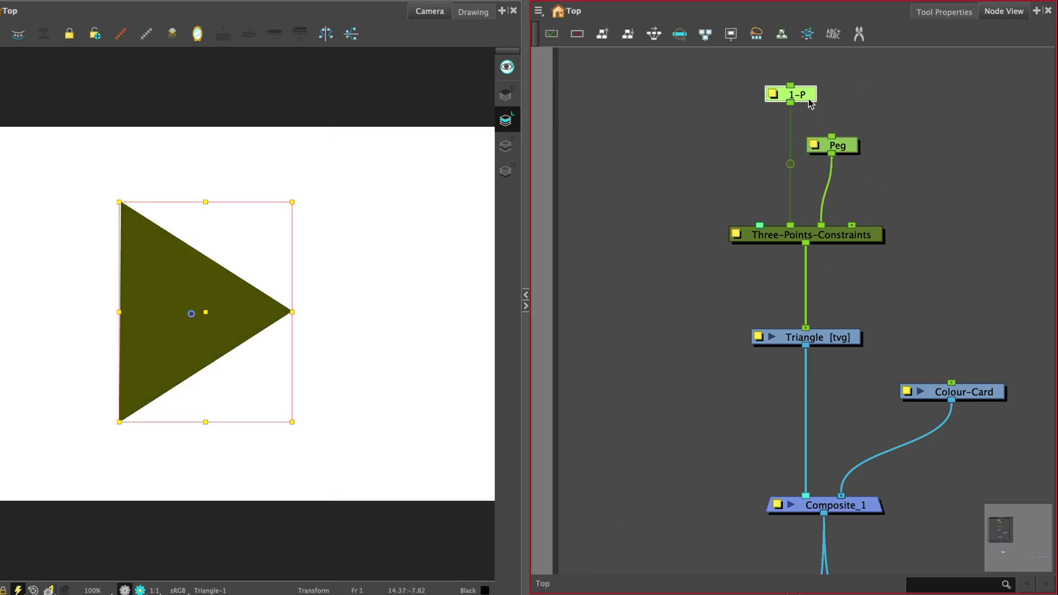
{"action": "double_click", "coordinate": [816, 130]}
{"action": "left_click", "coordinate": [387, 181]}
{"action": "type", "text": "2-PPe"}
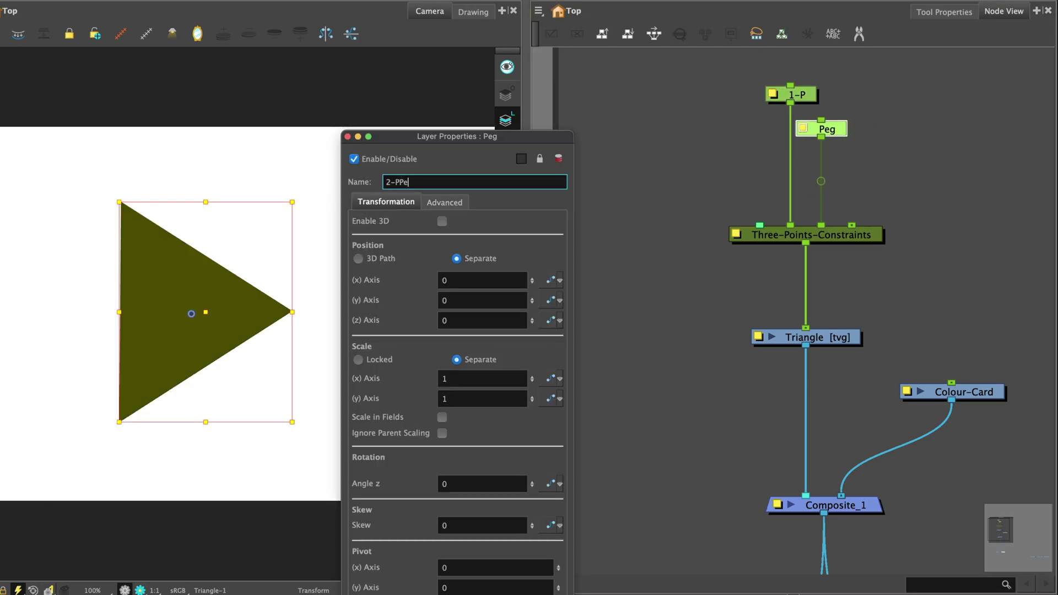
{"action": "key", "text": "BackSpace"}
{"action": "key", "text": "BackSpace"}
{"action": "key", "text": "Return"}
- Add a third peg named 3-P, connected to the last input port of the Three-Points-Constraints node
{"action": "key", "text": "super+p"}
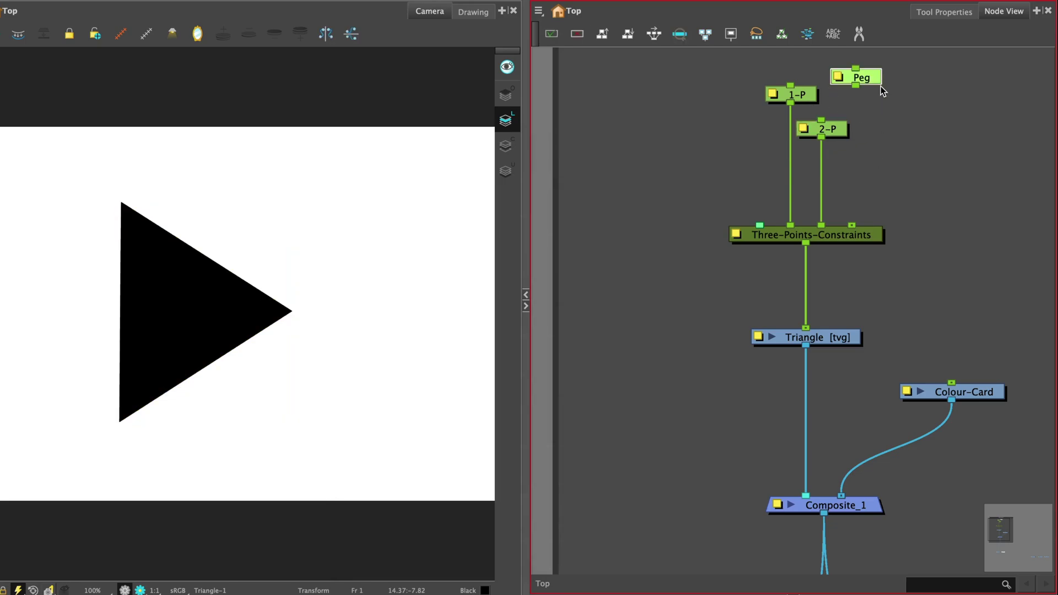
{"action": "left_click_drag", "start_coordinate": [880, 88], "coordinate": [852, 225]}
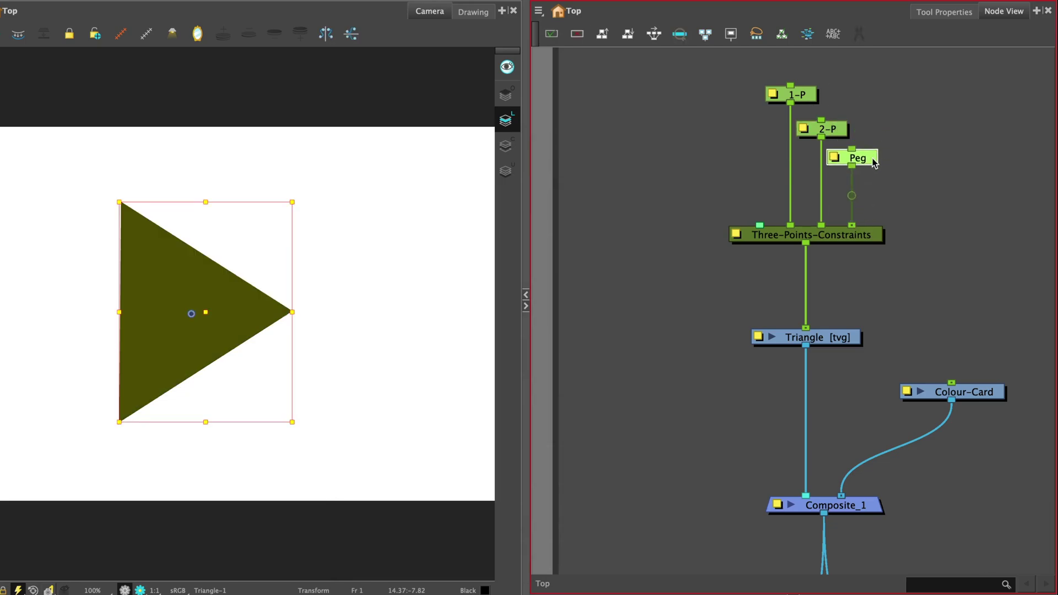
{"action": "double_click", "coordinate": [872, 160]}
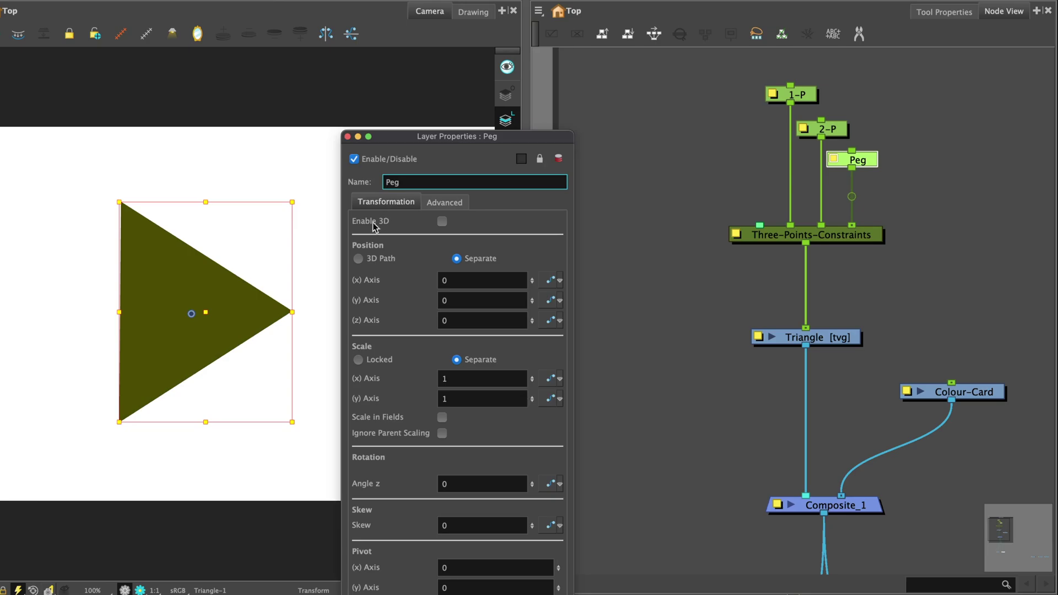
{"action": "type", "text": "3"}
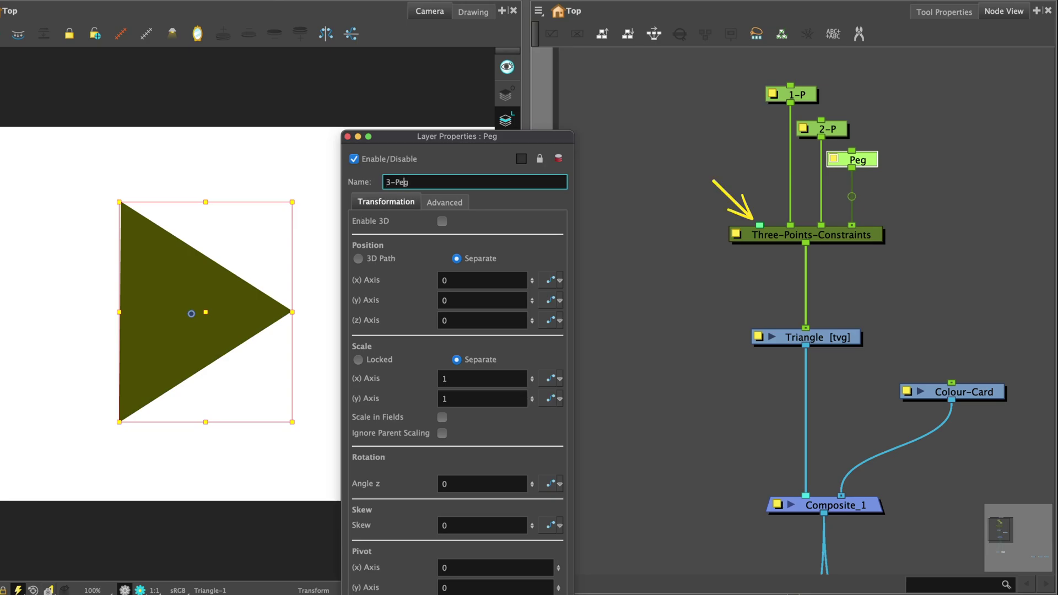
{"action": "type", "text": "-P"}
{"action": "key", "text": "Return"}
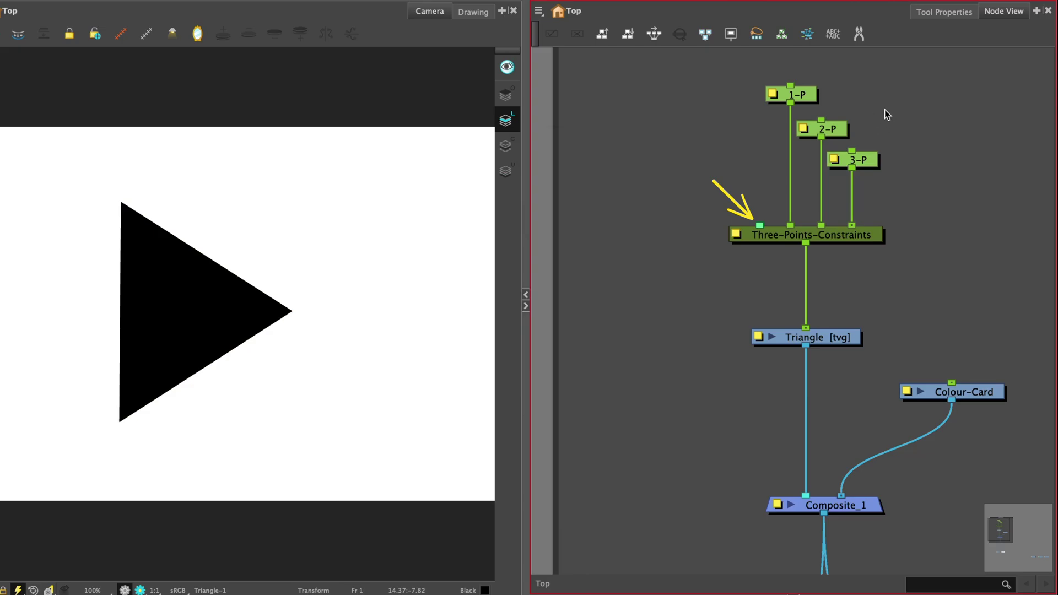
- Move the pivot of peg 1-P to the triangle's upper-left corner using the Rotate tool
{"action": "left_click", "coordinate": [805, 96]}
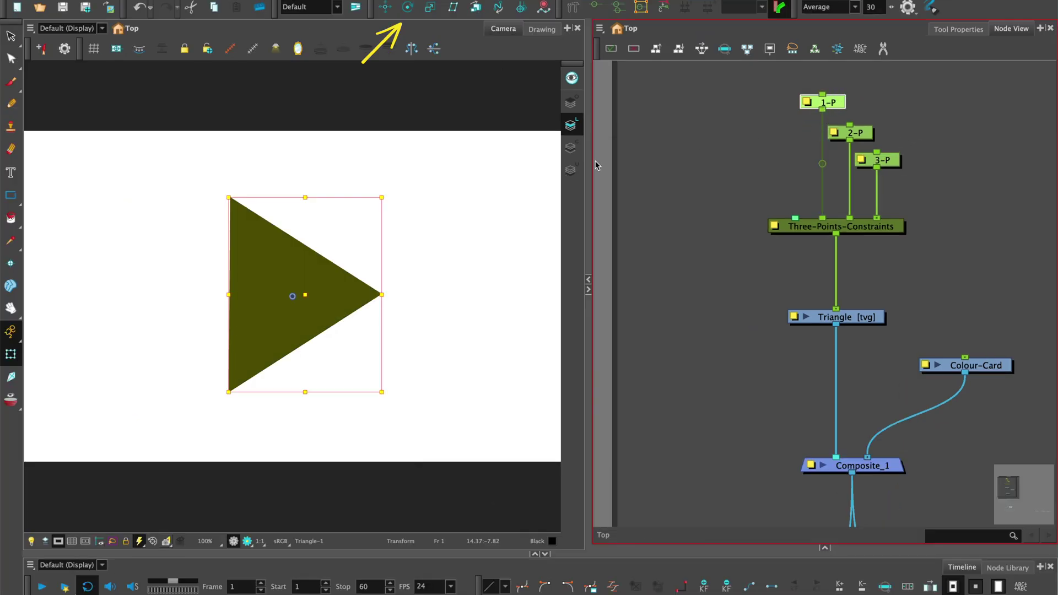
{"action": "left_click", "coordinate": [409, 8]}
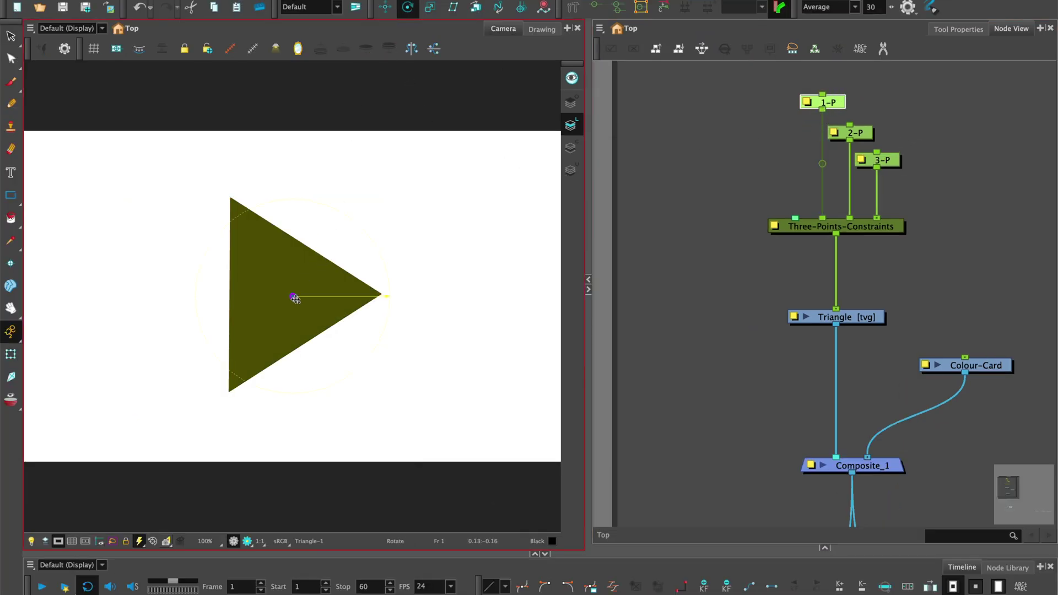
{"action": "left_click_drag", "start_coordinate": [293, 297], "coordinate": [234, 200]}
{"action": "left_click", "coordinate": [685, 151]}
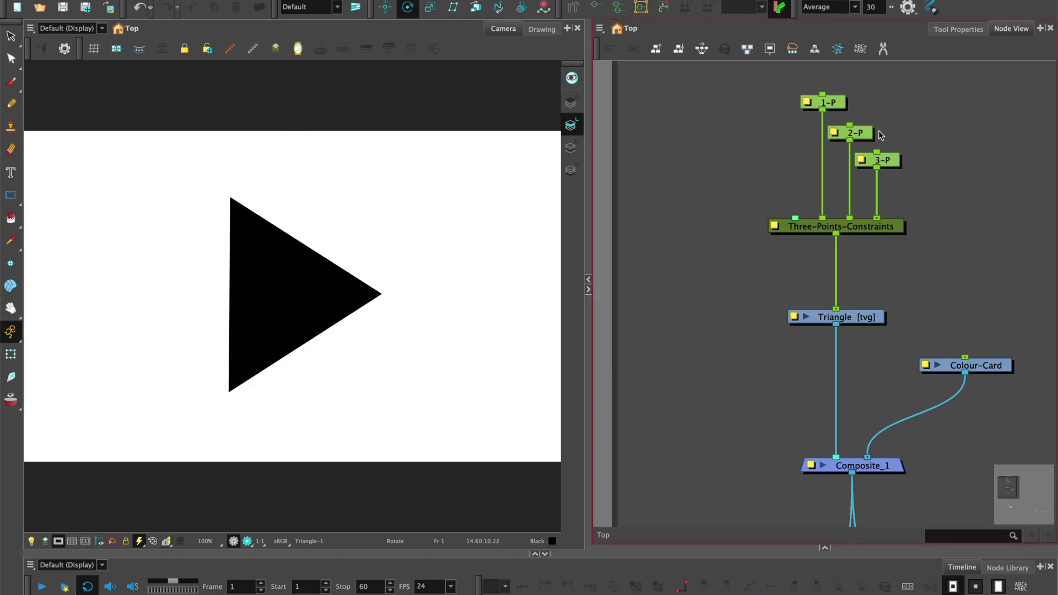
- Move the pivot of peg 2-P to the triangle's right-hand corner
{"action": "left_click", "coordinate": [865, 133]}
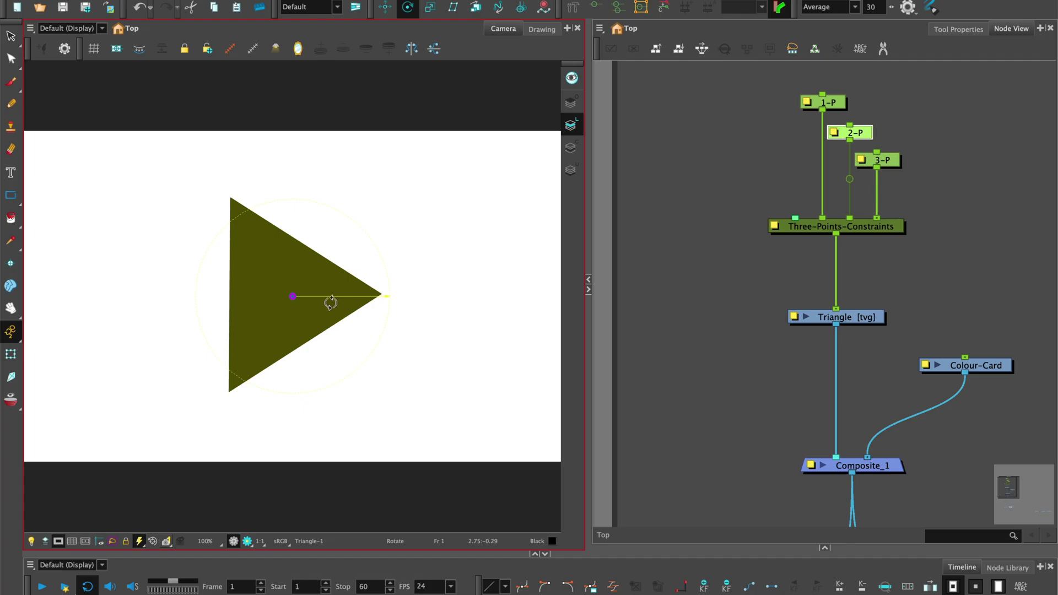
{"action": "left_click_drag", "start_coordinate": [293, 298], "coordinate": [380, 296]}
{"action": "left_click", "coordinate": [696, 177]}
- Move the pivot of peg 3-P to the triangle's lower-left corner
{"action": "left_click", "coordinate": [880, 160]}
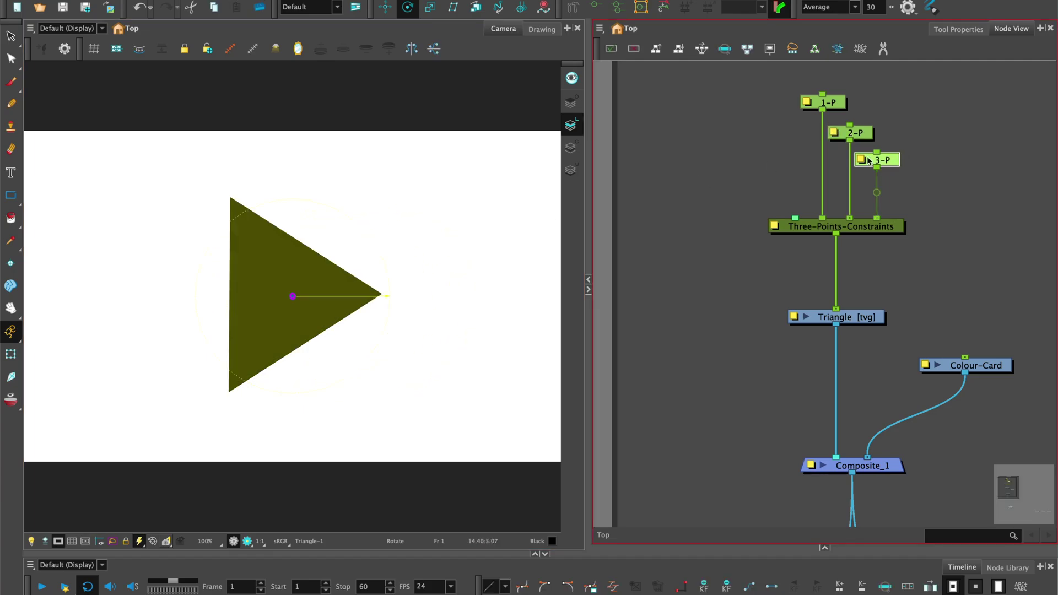
{"action": "left_click_drag", "start_coordinate": [293, 298], "coordinate": [232, 394]}
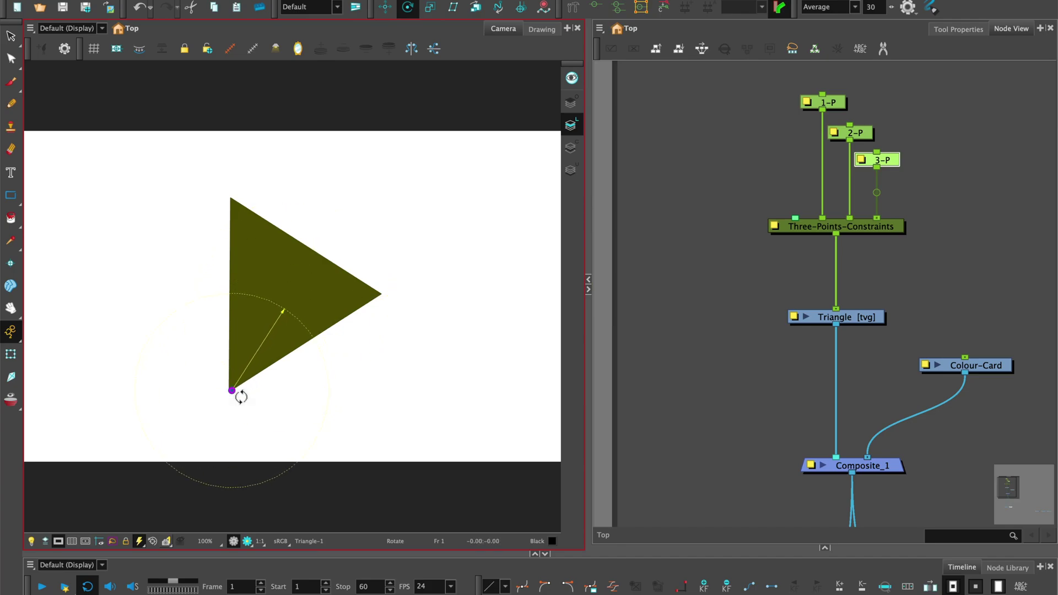
- Switch to the Transform tool and move peg 1-P to stretch the triangle's upper-left corner outward to the left
{"action": "left_click", "coordinate": [10, 357]}
{"action": "left_click", "coordinate": [778, 114]}
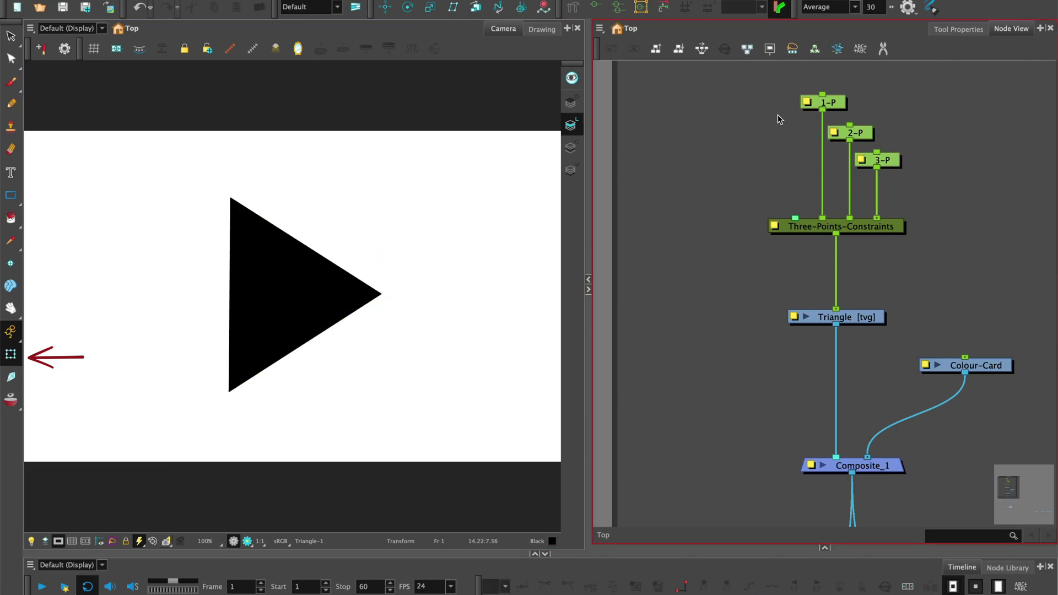
{"action": "left_click", "coordinate": [839, 104]}
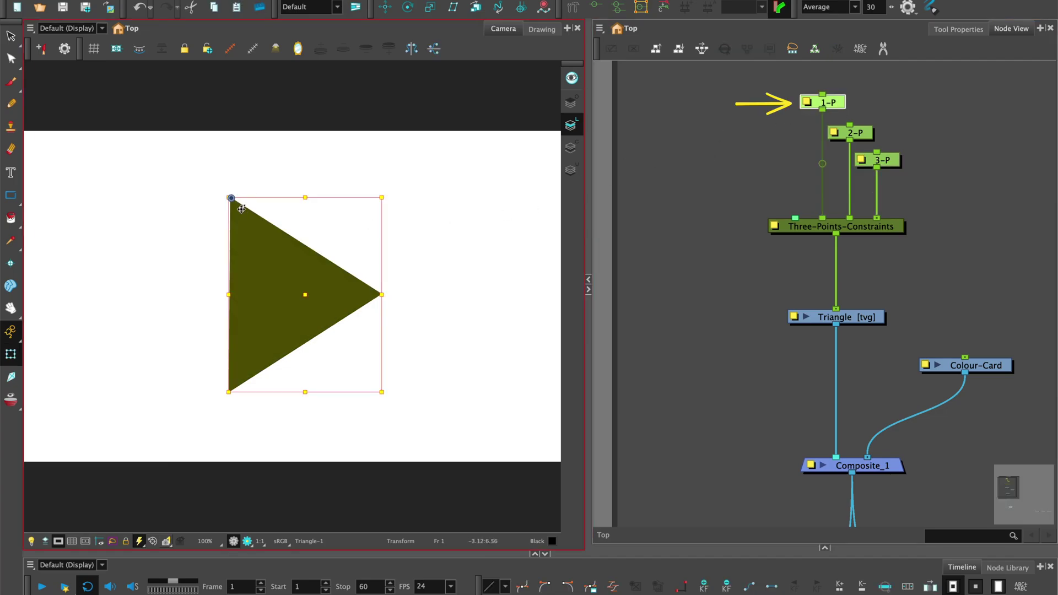
{"action": "left_click_drag", "start_coordinate": [238, 215], "coordinate": [155, 210]}
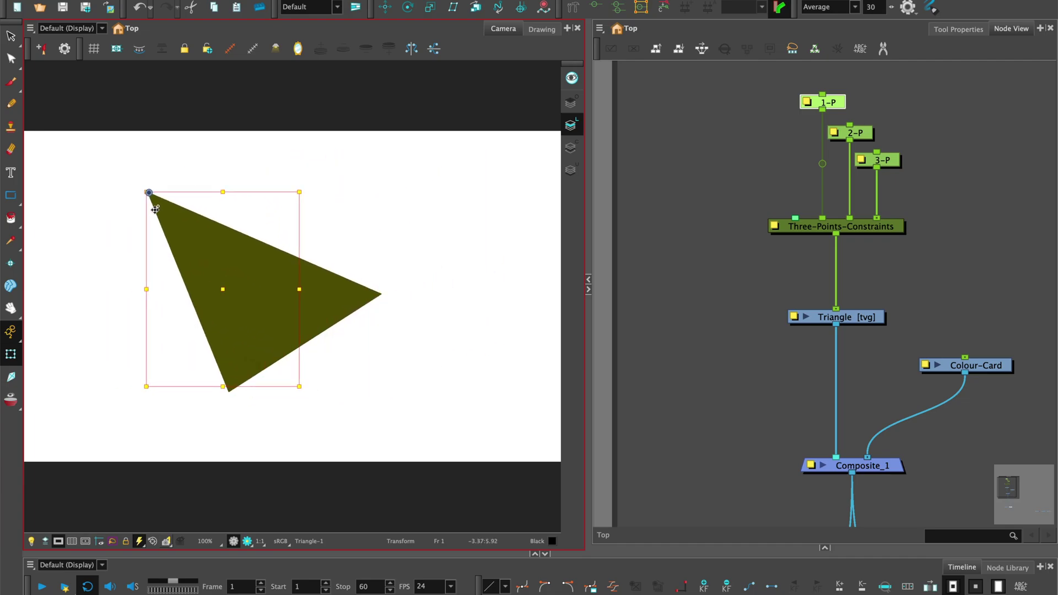
- Move peg 2-P up and to the right and peg 3-P down and to the left, stretching the triangle's remaining corners
{"action": "left_click", "coordinate": [805, 157]}
{"action": "left_click", "coordinate": [869, 137]}
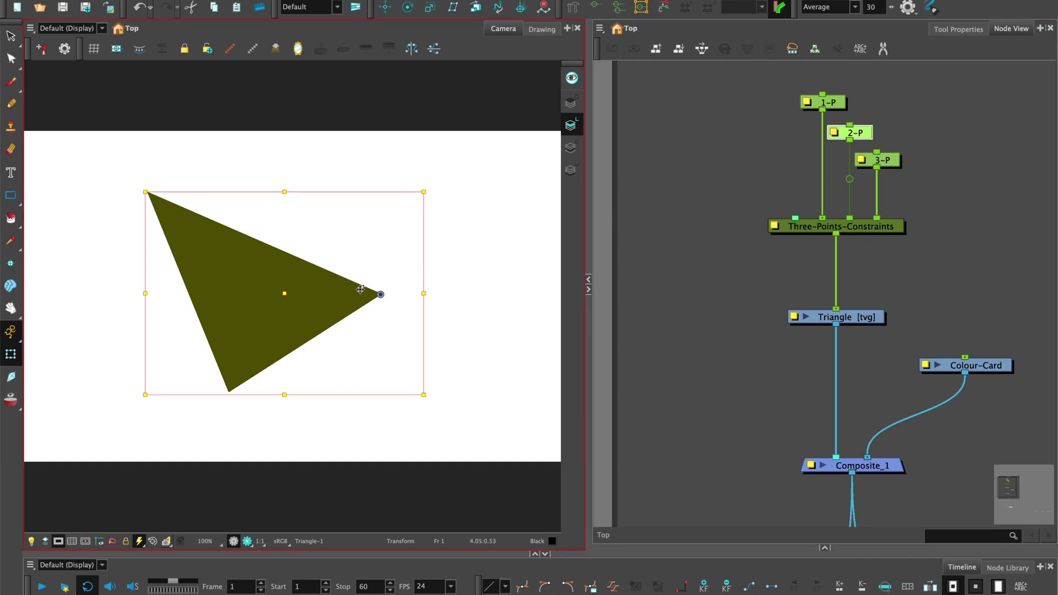
{"action": "left_click_drag", "start_coordinate": [361, 290], "coordinate": [425, 224]}
{"action": "left_click", "coordinate": [893, 161]}
{"action": "left_click_drag", "start_coordinate": [236, 364], "coordinate": [88, 407]}
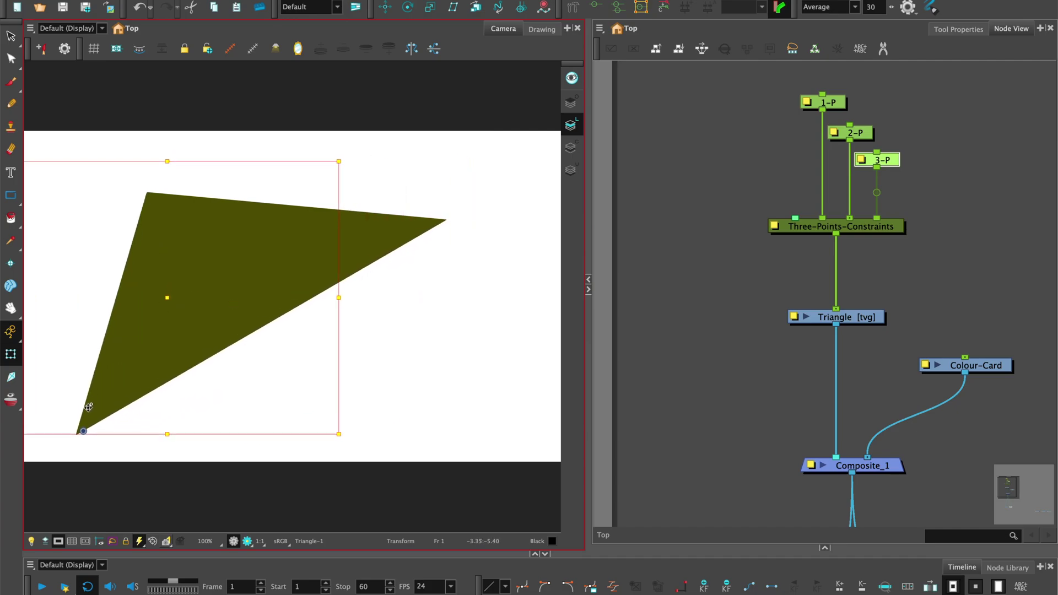
{"action": "left_click", "coordinate": [678, 192]}
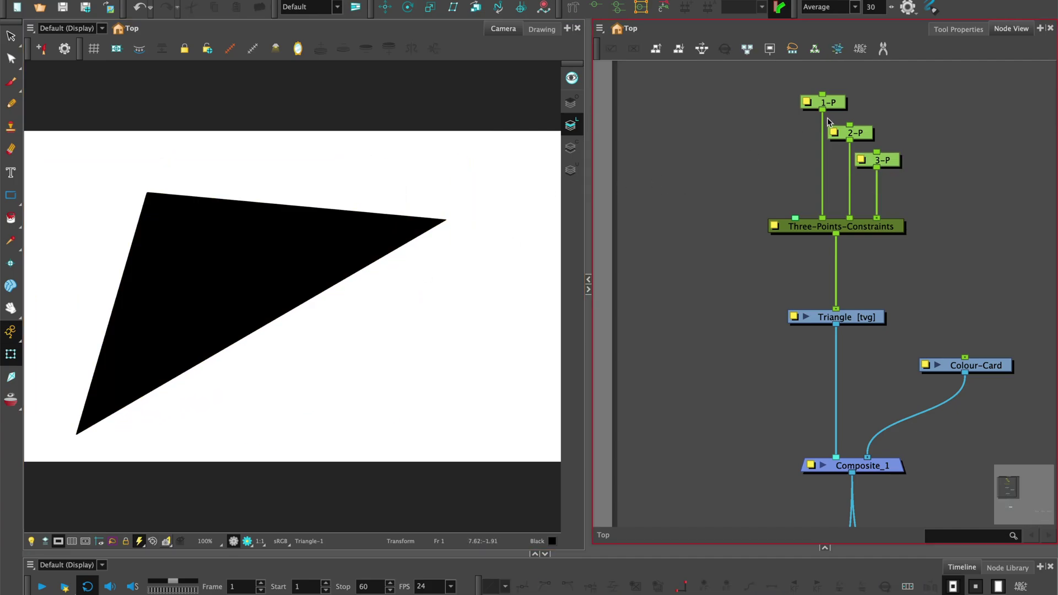
- Reset pegs 1-P, 2-P and 3-P to restore the triangle's original shape
{"action": "left_click", "coordinate": [836, 105]}
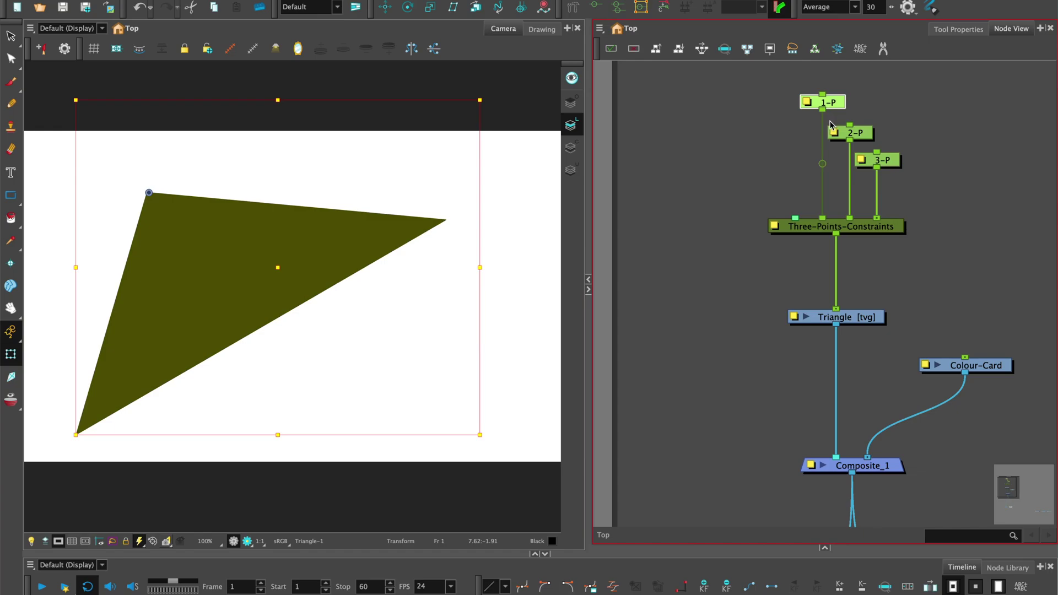
{"action": "left_click", "coordinate": [861, 135]}
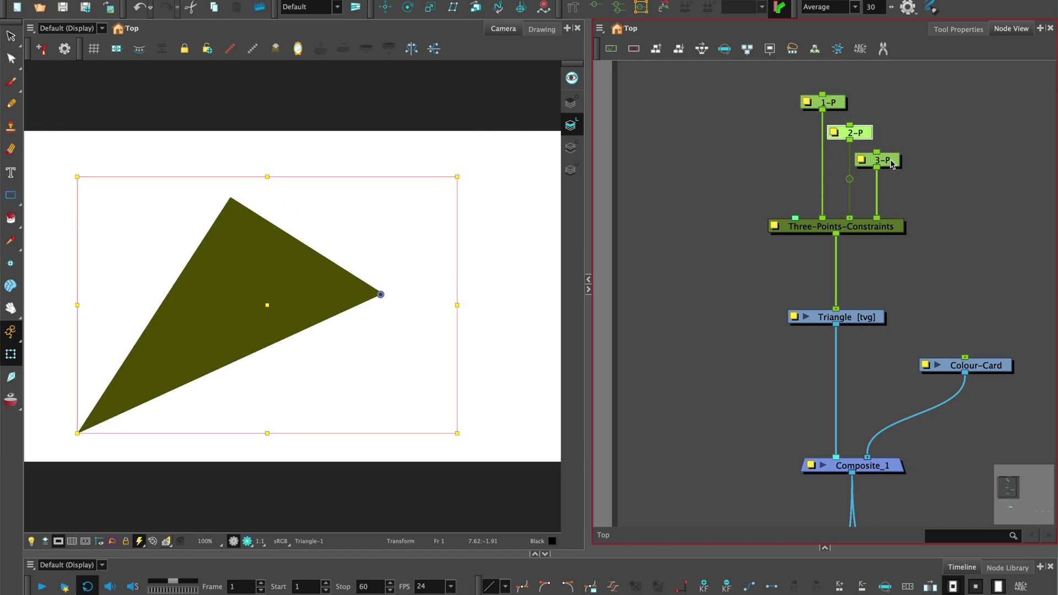
{"action": "left_click", "coordinate": [893, 161]}
{"action": "left_click", "coordinate": [934, 134]}
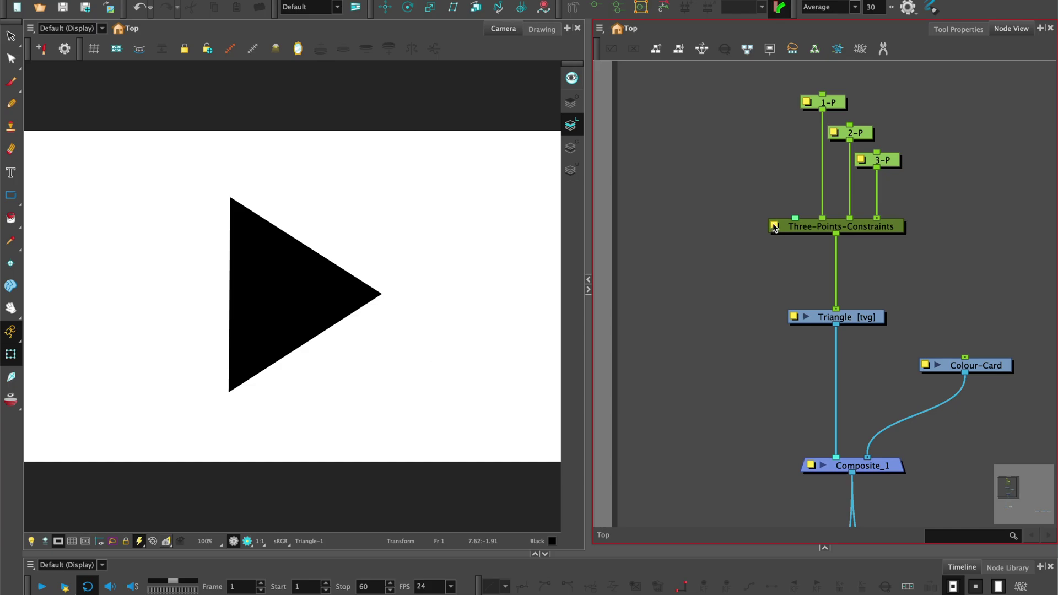
- Open the Three-Points-Constraints node's layer properties, and add a Layer Properties view beside the Node View
{"action": "left_click", "coordinate": [774, 226]}
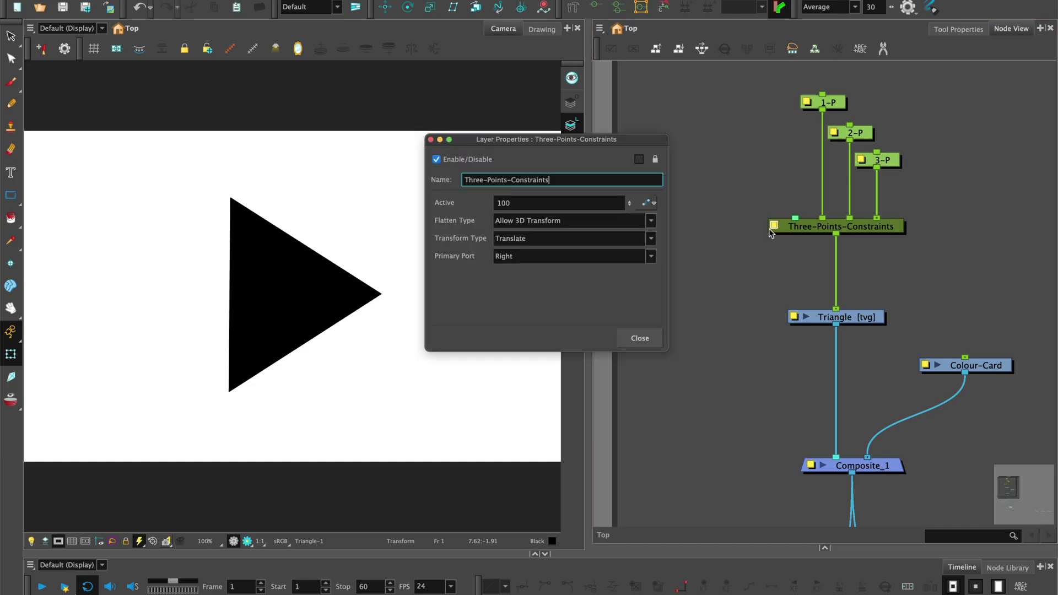
{"action": "left_click", "coordinate": [1040, 29]}
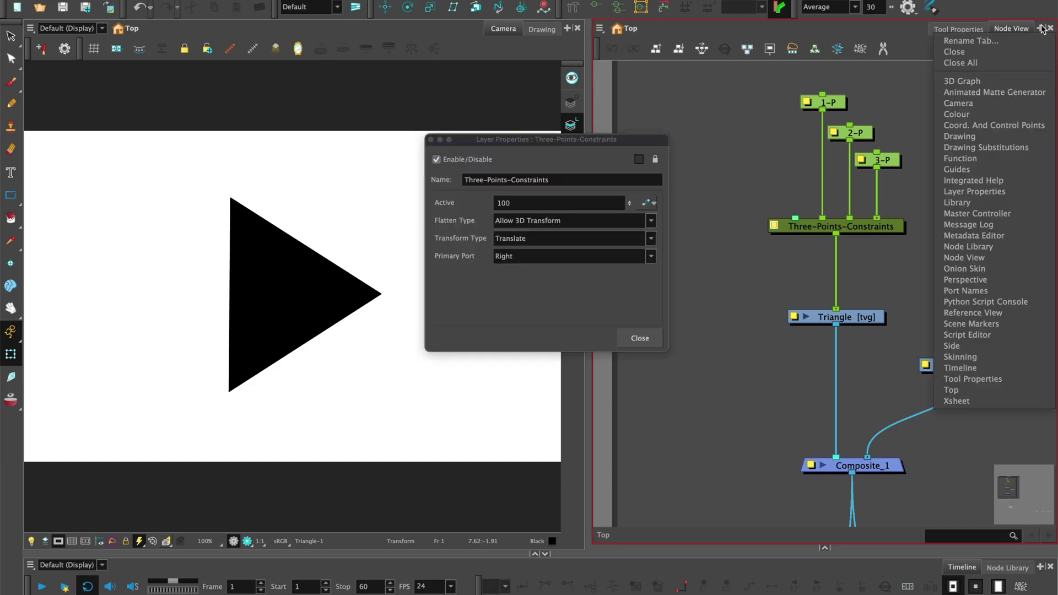
{"action": "left_click", "coordinate": [991, 192]}
{"action": "left_click", "coordinate": [948, 28]}
{"action": "left_click", "coordinate": [1011, 30]}
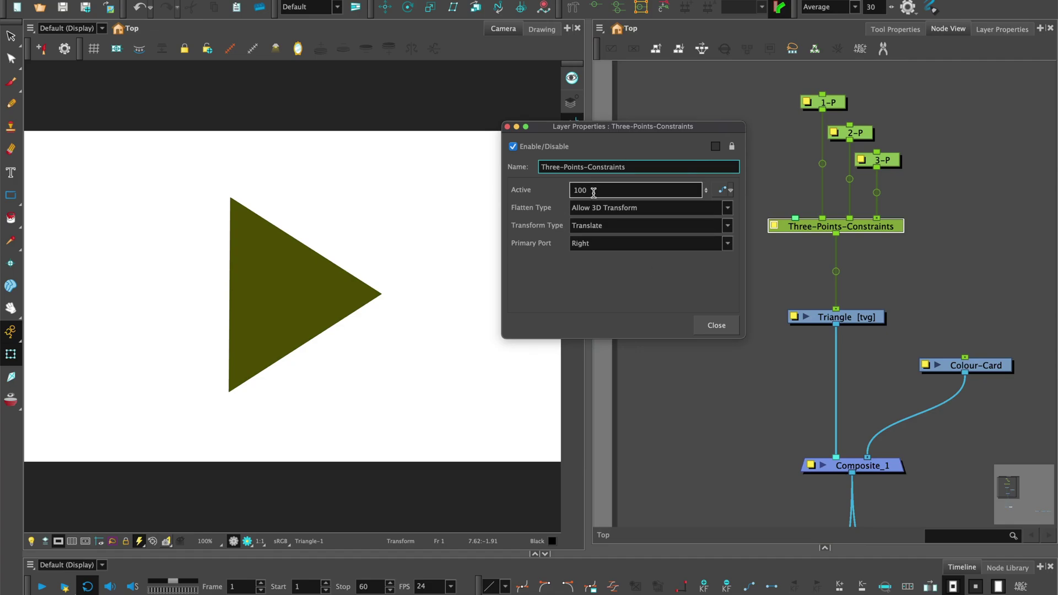
{"action": "left_click_drag", "start_coordinate": [730, 129], "coordinate": [746, 224]}
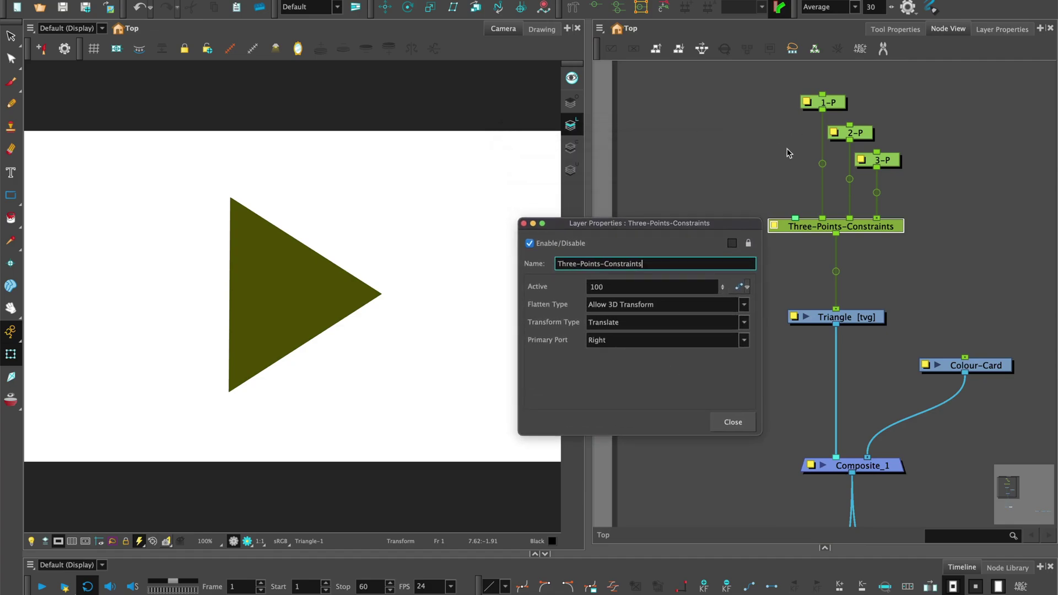
- Move peg 1-P up and to the right and peg 2-P slightly down and to the right to deform the triangle
{"action": "left_click", "coordinate": [285, 231]}
{"action": "left_click_drag", "start_coordinate": [240, 216], "coordinate": [344, 181]}
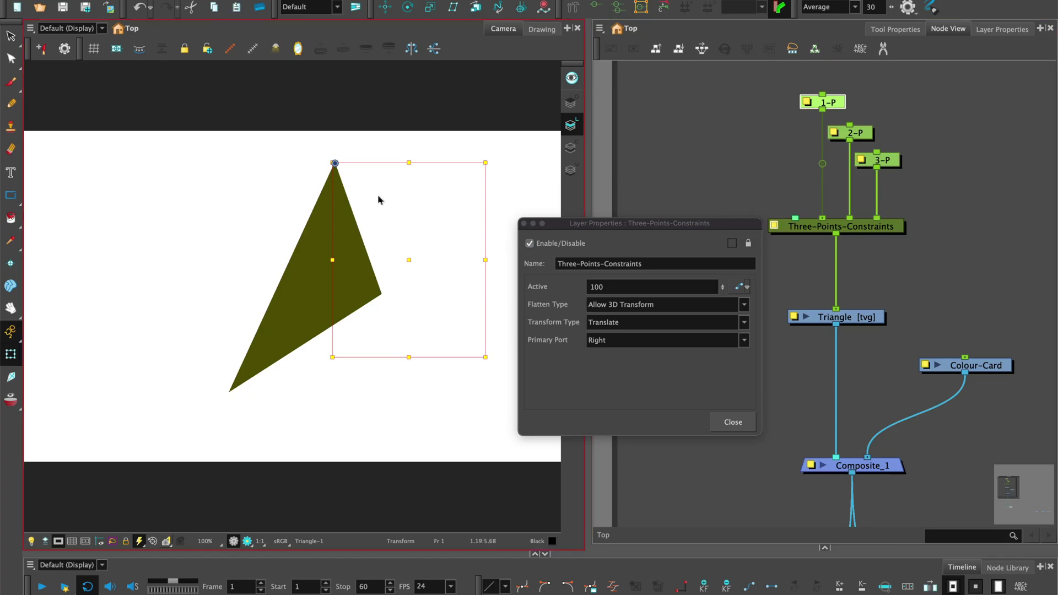
{"action": "left_click_drag", "start_coordinate": [341, 192], "coordinate": [349, 191]}
{"action": "left_click", "coordinate": [711, 131]}
{"action": "left_click", "coordinate": [863, 138]}
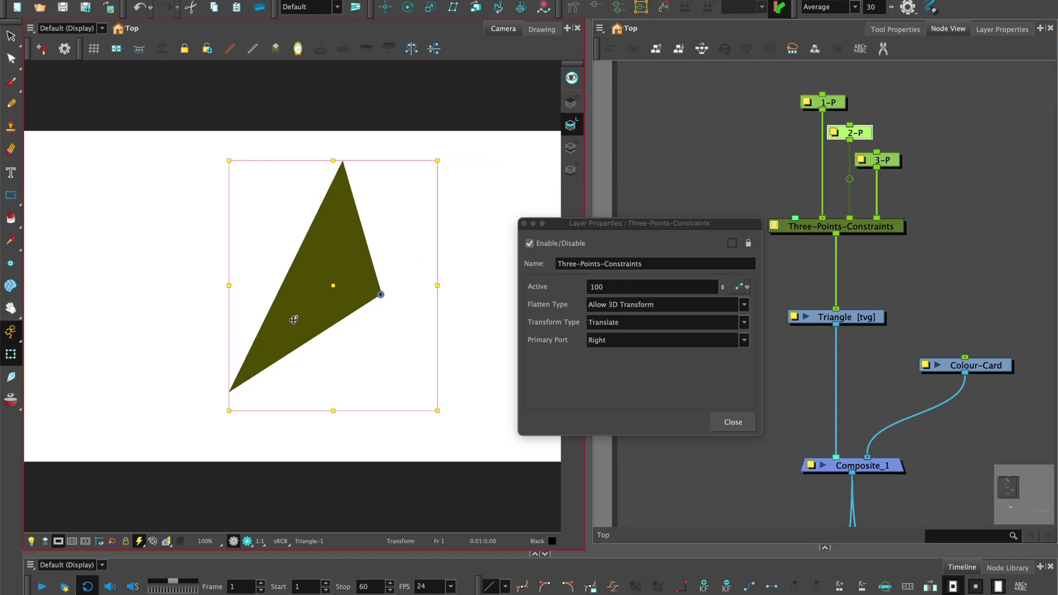
{"action": "left_click_drag", "start_coordinate": [369, 296], "coordinate": [415, 313]}
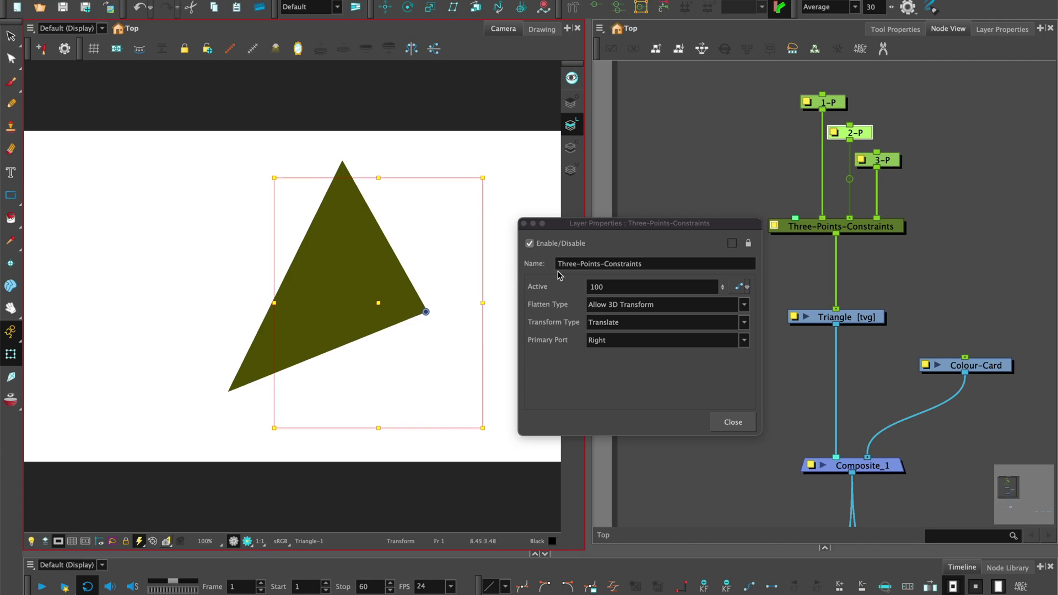
- Set the Three-Points-Constraints node's Active value to 50 and test it by moving peg 1-P farther up and right
{"action": "left_click", "coordinate": [612, 288]}
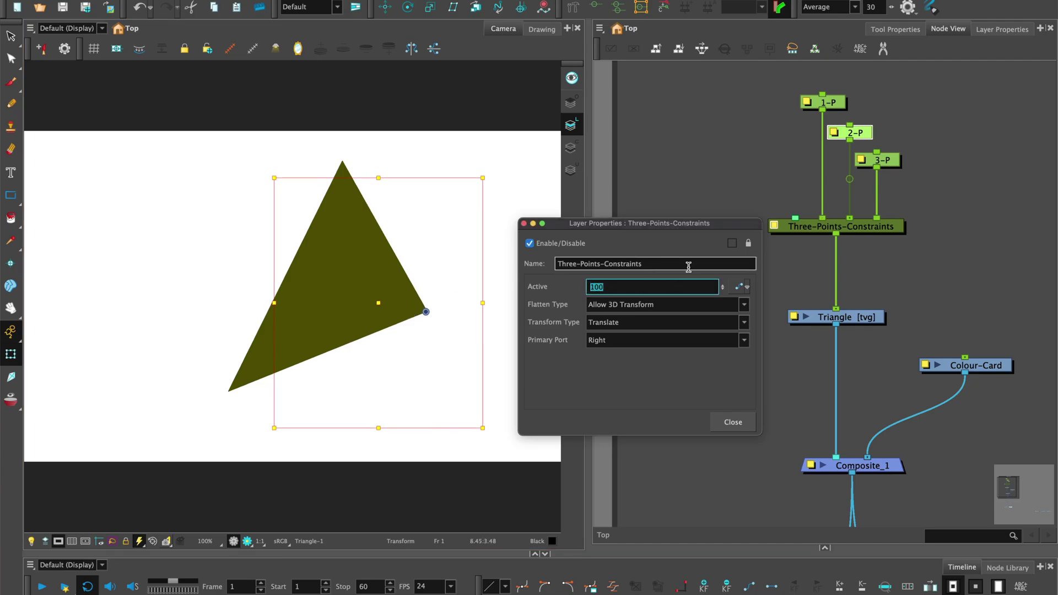
{"action": "type", "text": "50"}
{"action": "left_click", "coordinate": [702, 161]}
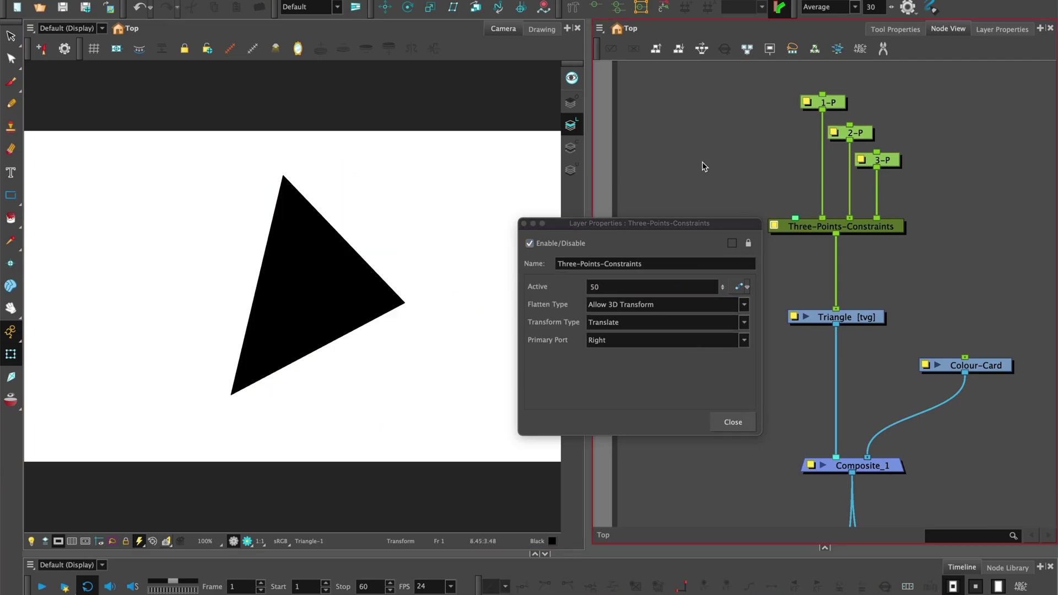
{"action": "left_click", "coordinate": [826, 104]}
{"action": "left_click_drag", "start_coordinate": [287, 196], "coordinate": [342, 173]}
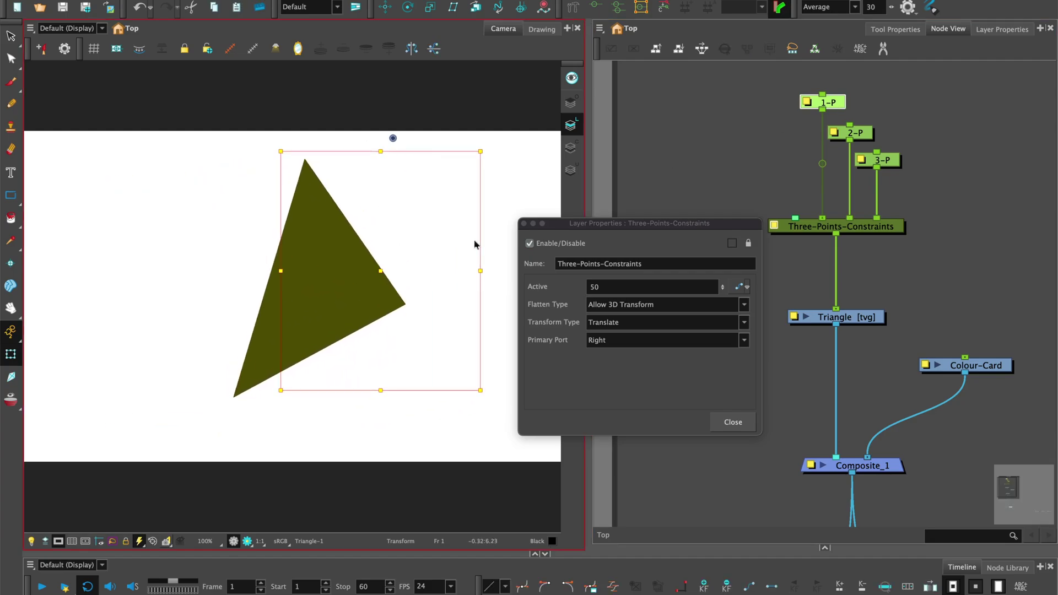
{"action": "left_click", "coordinate": [742, 423]}
- Reset the transformations of pegs 1-P and 2-P, and clear the node selection
{"action": "key", "text": "r"}
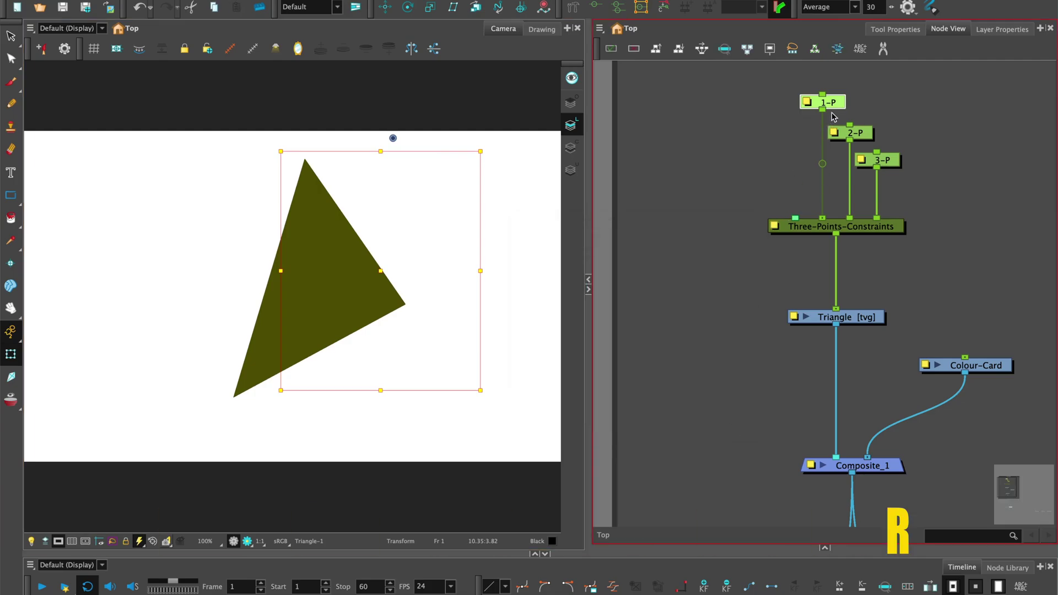
{"action": "left_click", "coordinate": [837, 133]}
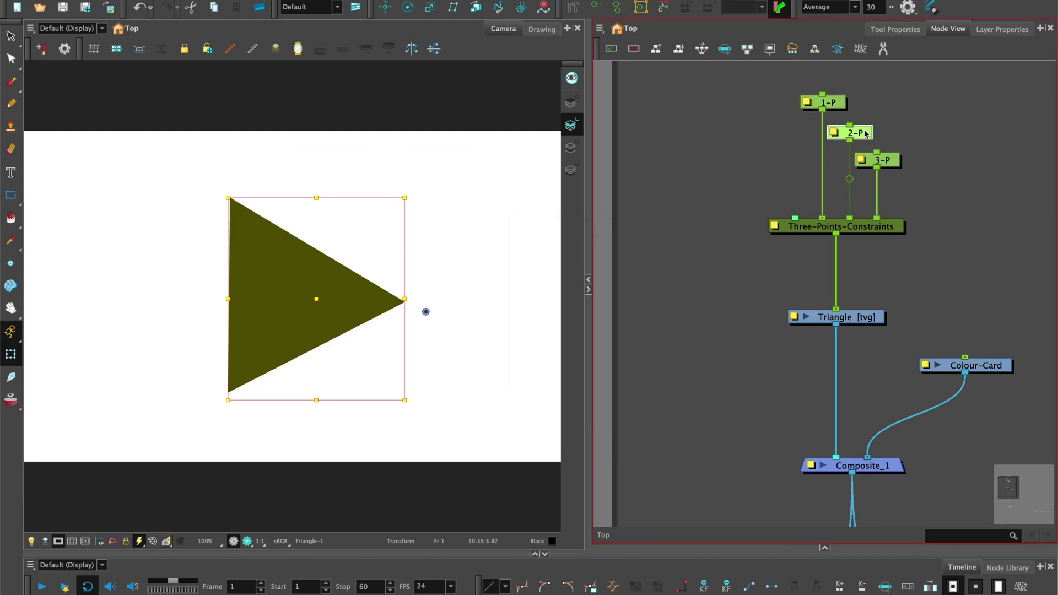
{"action": "left_click", "coordinate": [799, 241]}
- Add a Constraint Switch node, connect it to the first input port of Three-Points-Constraints, and open its layer properties
{"action": "key", "text": "Tab"}
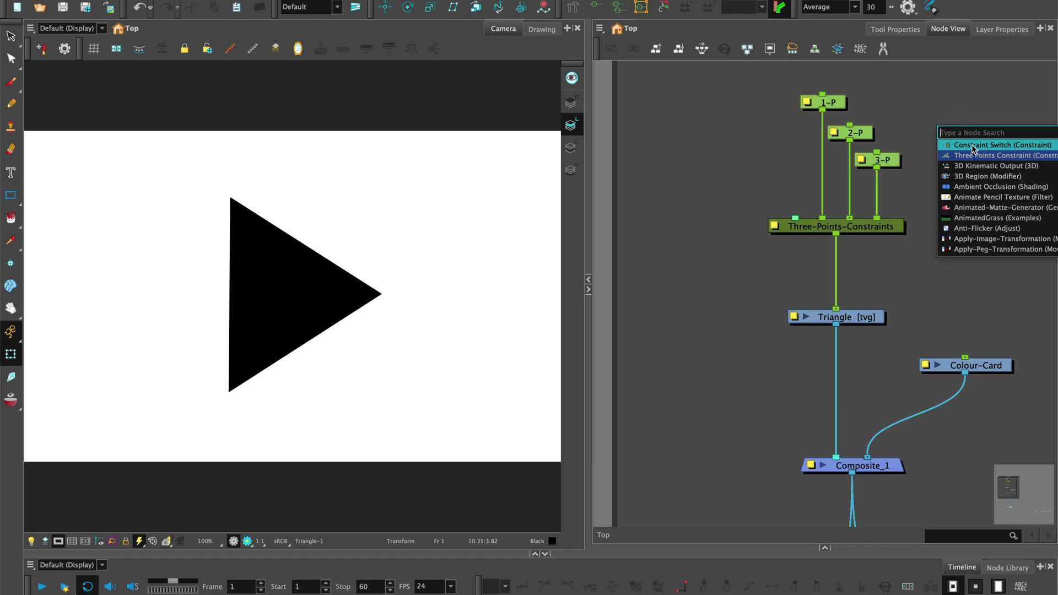
{"action": "type", "text": "con"}
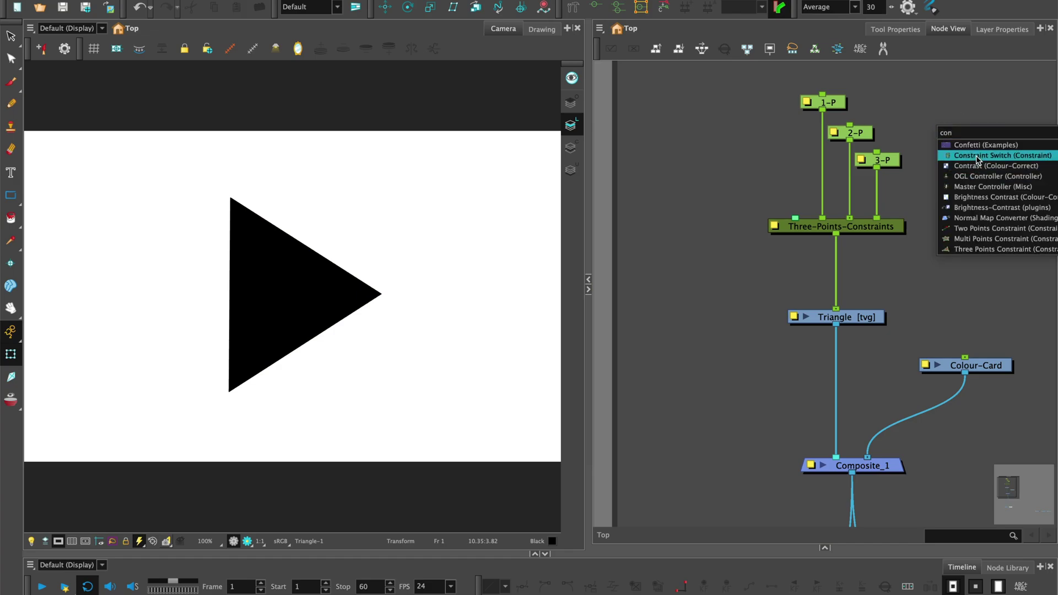
{"action": "left_click", "coordinate": [978, 160]}
{"action": "left_click_drag", "start_coordinate": [722, 110], "coordinate": [795, 218]}
{"action": "left_click", "coordinate": [671, 102]}
{"action": "left_click_drag", "start_coordinate": [705, 223], "coordinate": [692, 176]}
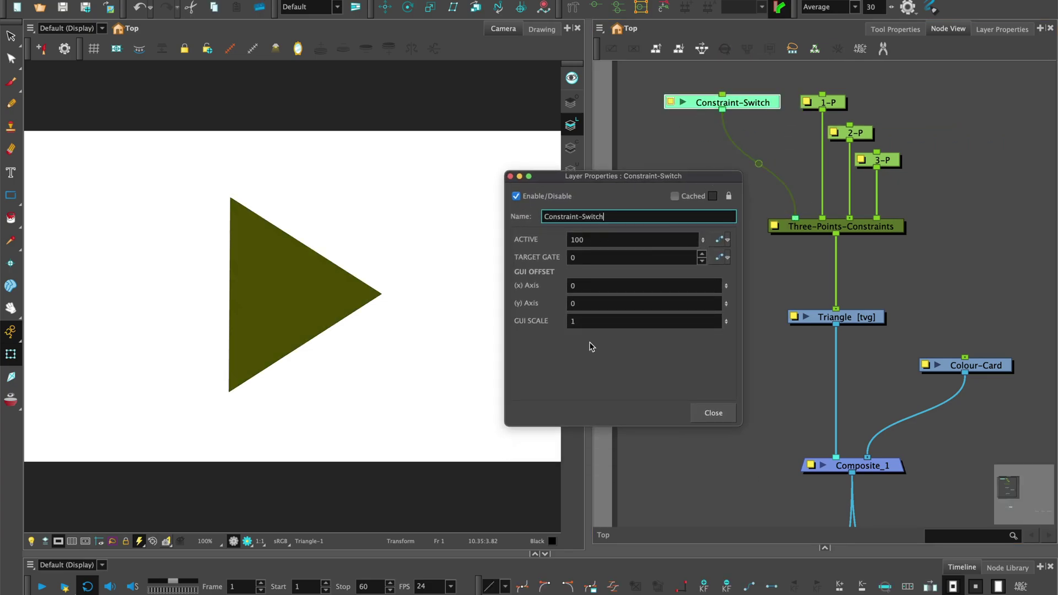
- Move pegs 1-P, 2-P and 3-P outward to pull all three corners of the triangle away from its centre
{"action": "left_click", "coordinate": [827, 102]}
{"action": "left_click_drag", "start_coordinate": [242, 213], "coordinate": [368, 175]}
{"action": "left_click", "coordinate": [853, 133]}
{"action": "left_click_drag", "start_coordinate": [380, 294], "coordinate": [442, 330]}
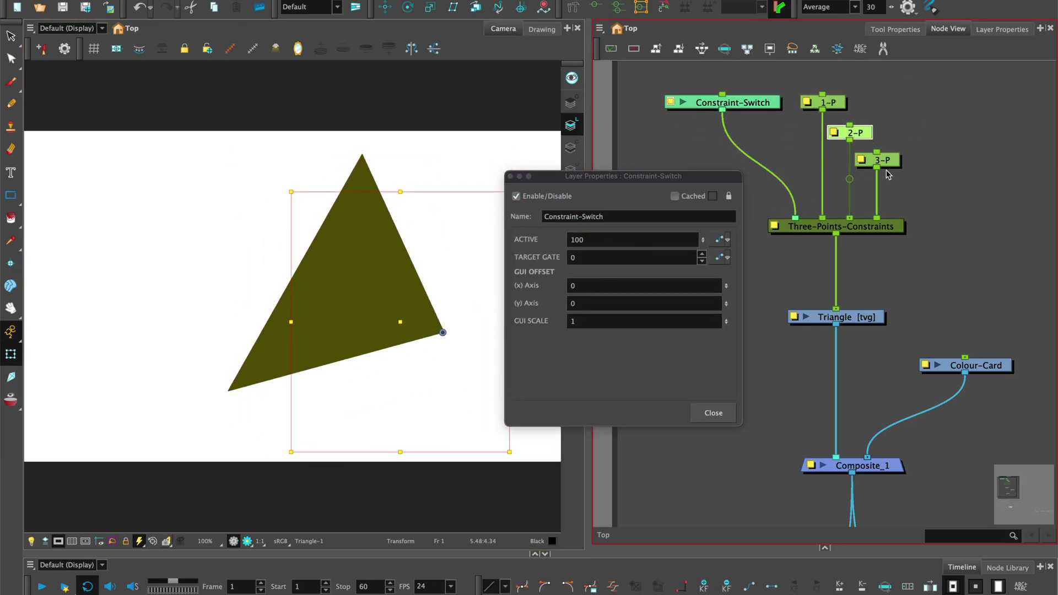
{"action": "left_click_drag", "start_coordinate": [230, 389], "coordinate": [71, 416]}
- Lower the Constraint-Switch node's Active value and reposition pegs 1-P, 2-P and 3-P to test the weaker constraint
{"action": "double_click", "coordinate": [590, 239]}
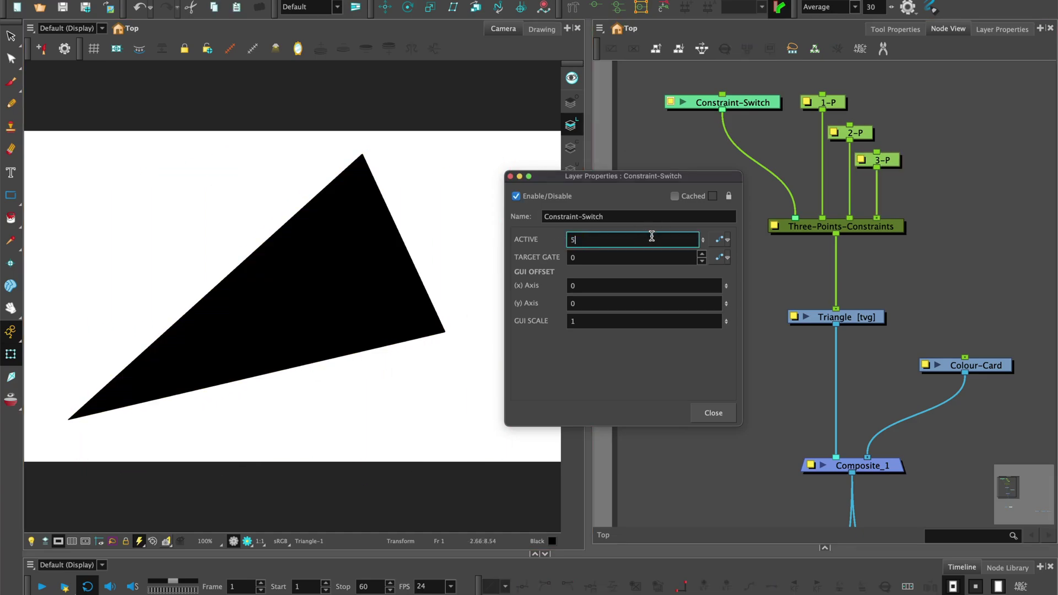
{"action": "left_click", "coordinate": [713, 412]}
{"action": "left_click", "coordinate": [827, 102]}
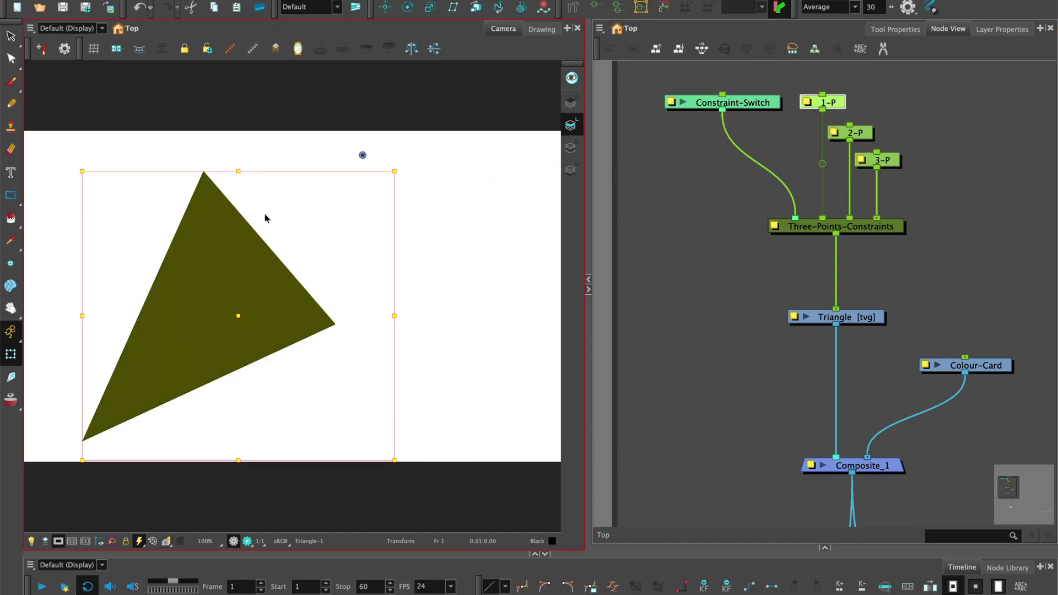
{"action": "left_click_drag", "start_coordinate": [264, 214], "coordinate": [303, 202]}
{"action": "left_click", "coordinate": [854, 132]}
{"action": "left_click_drag", "start_coordinate": [314, 315], "coordinate": [444, 306]}
{"action": "mouse_move", "coordinate": [147, 407]}
{"action": "left_mouse_down"}
{"action": "mouse_move", "coordinate": [137, 419]}
{"action": "mouse_move", "coordinate": [246, 412]}
{"action": "mouse_move", "coordinate": [157, 407]}
{"action": "left_mouse_up"}
{"action": "left_click", "coordinate": [699, 180]}
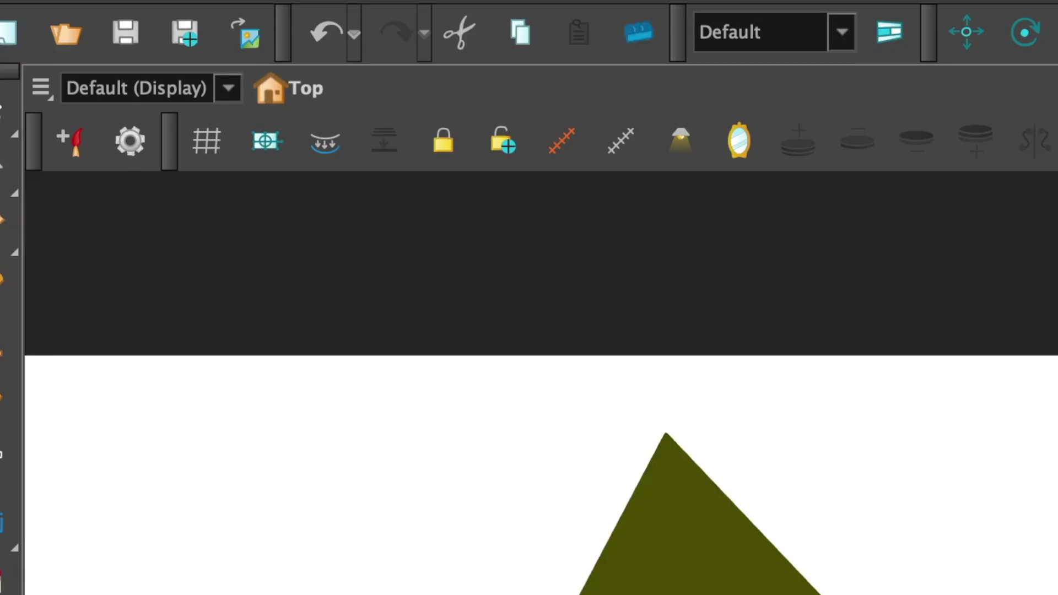
- Show all on-screen controls in the Camera view and move the Constraint-Switch slider down to the end of its range
{"action": "left_click", "coordinate": [558, 143]}
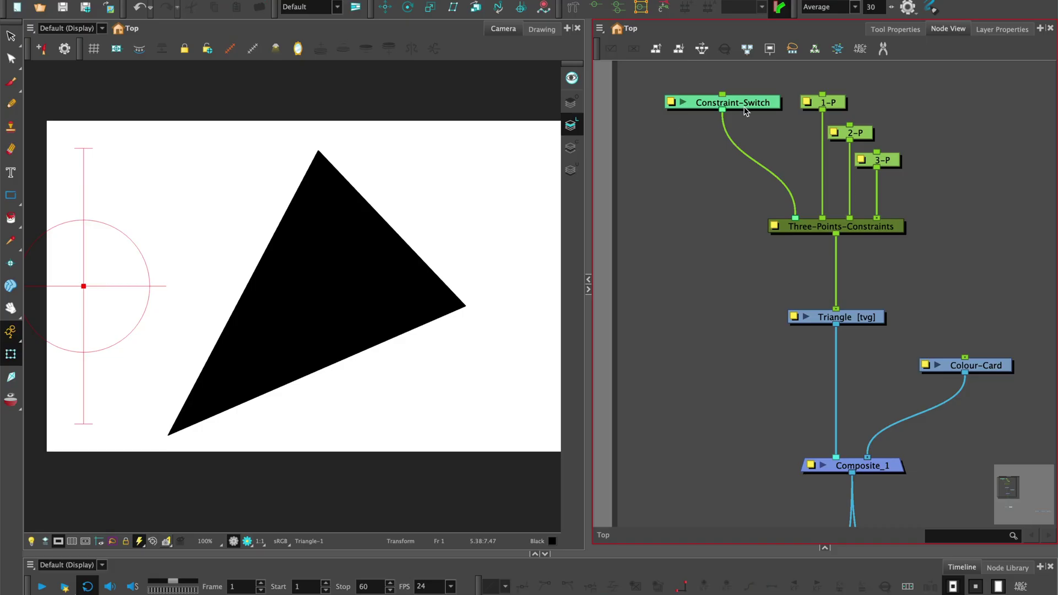
{"action": "left_click", "coordinate": [742, 108]}
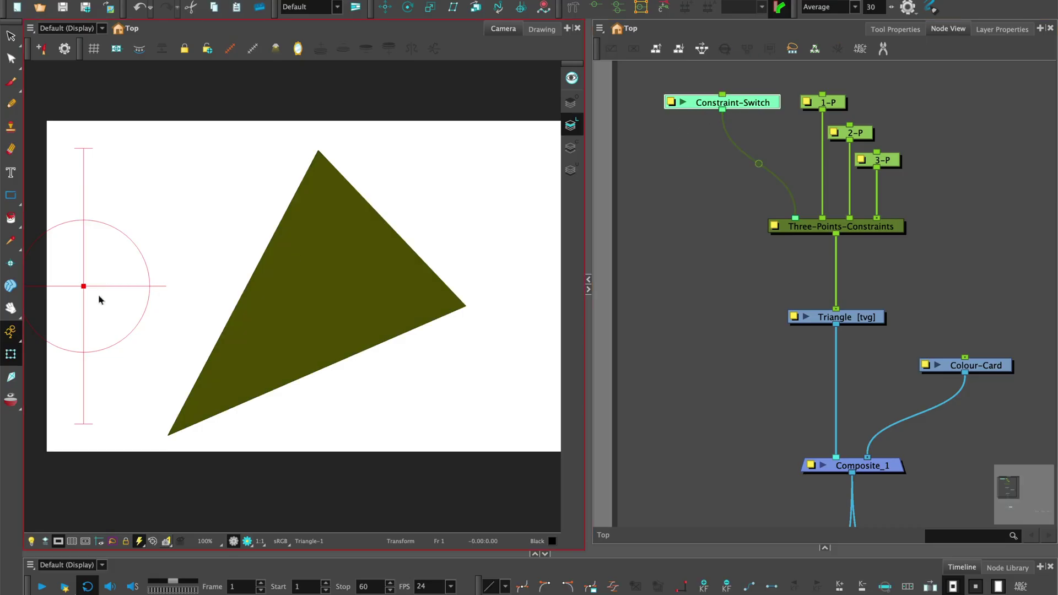
{"action": "left_click_drag", "start_coordinate": [83, 286], "coordinate": [83, 427]}
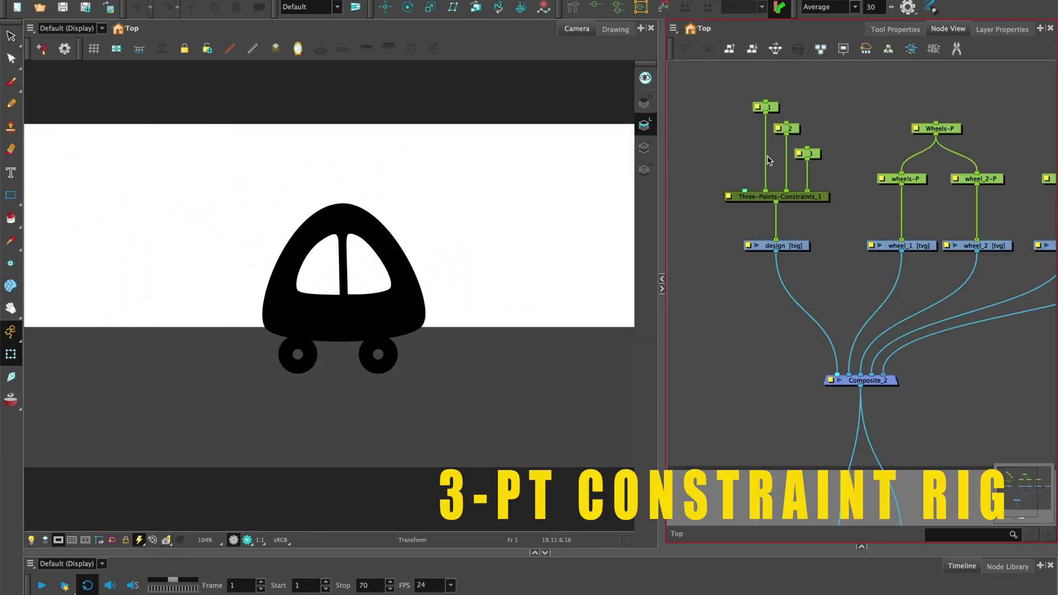
- In the car rig, add a peg named Master-P and connect its output to the Wheels-P peg
{"action": "left_click", "coordinate": [590, 309]}
{"action": "left_click", "coordinate": [842, 161]}
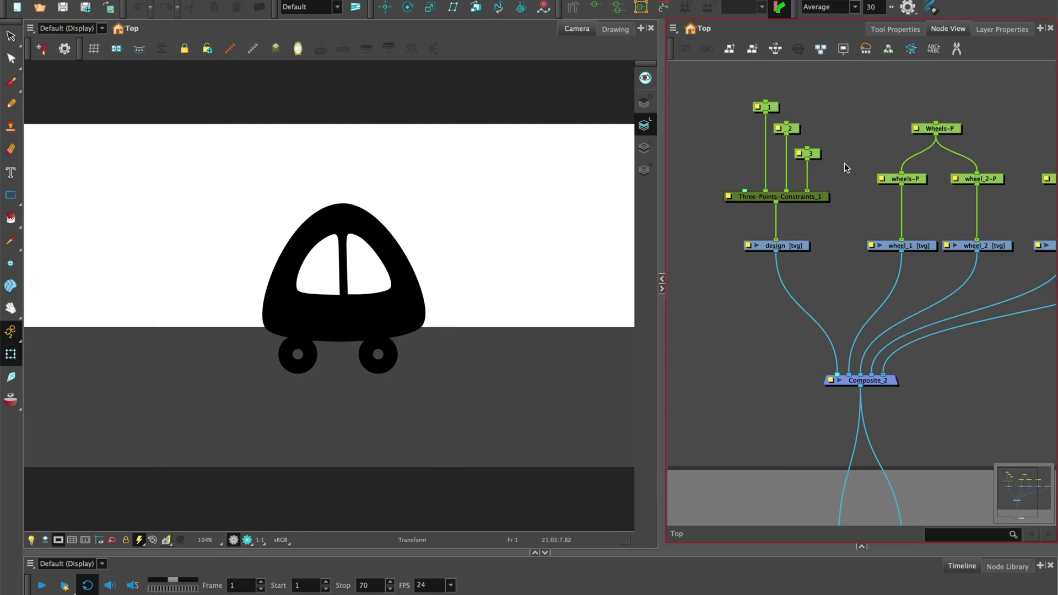
{"action": "left_click_drag", "start_coordinate": [985, 108], "coordinate": [966, 177]}
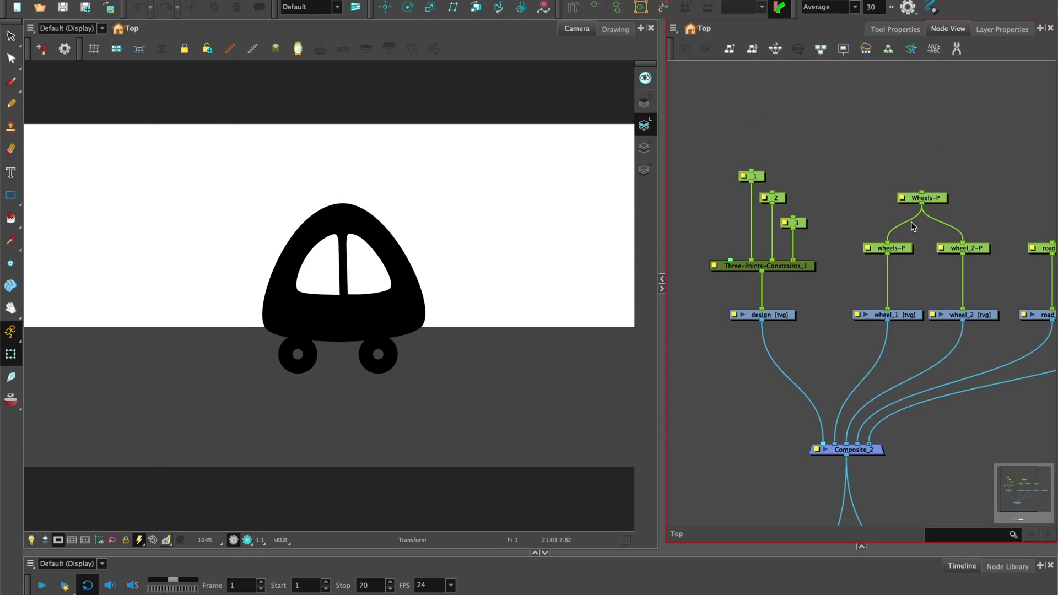
{"action": "double_click", "coordinate": [859, 93]}
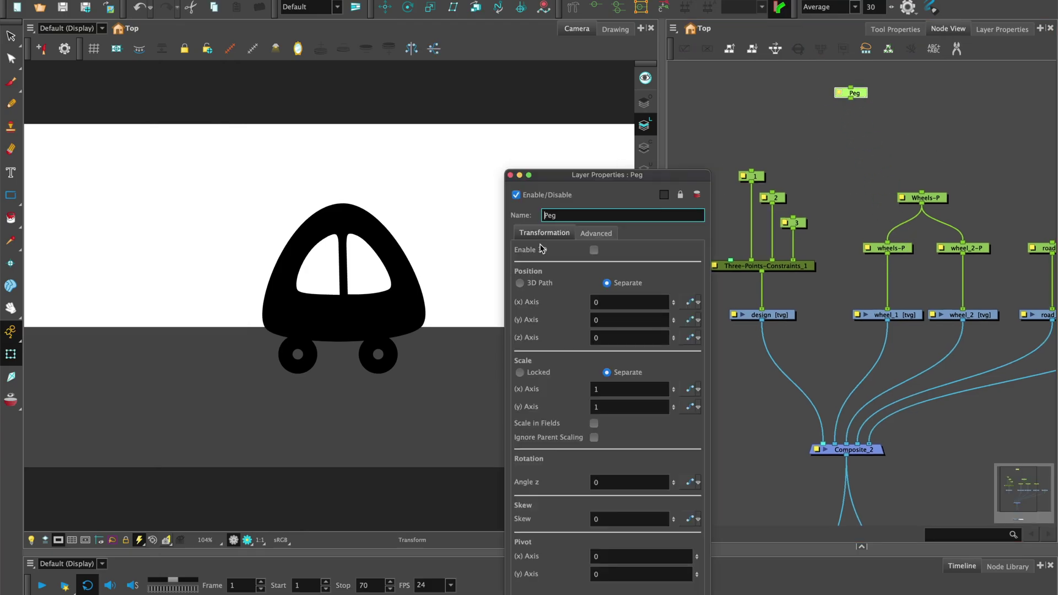
{"action": "key", "text": "Return"}
{"action": "left_click_drag", "start_coordinate": [851, 98], "coordinate": [872, 137]}
{"action": "left_click_drag", "start_coordinate": [871, 138], "coordinate": [921, 192]}
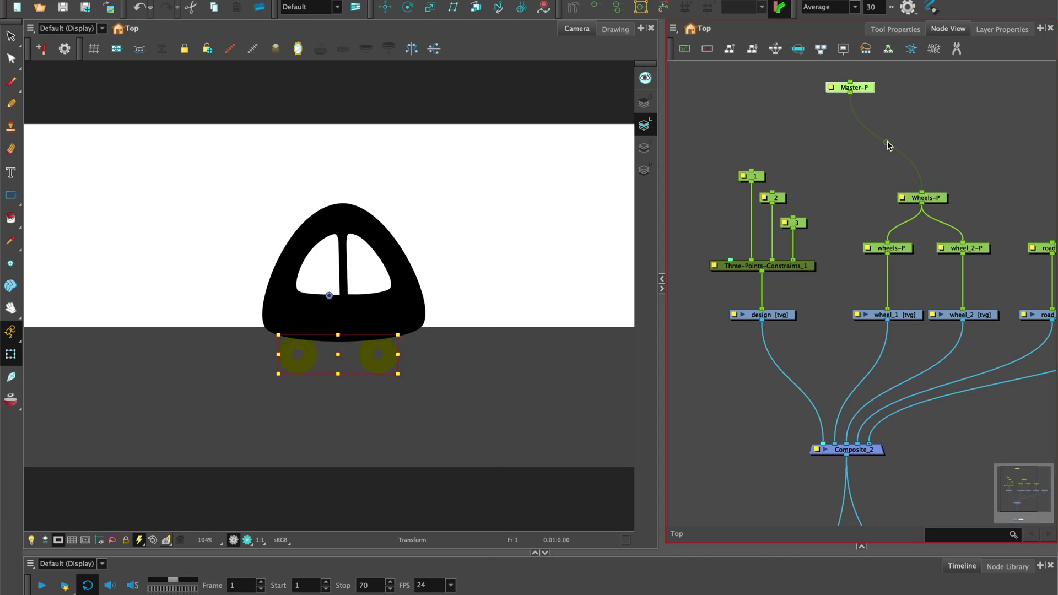
- Connect Master-P to pegs 1, 2 and 3 through a waypoint on its output, and move its pivot to the ground between the wheels
{"action": "left_click", "coordinate": [888, 144]}
{"action": "left_click", "coordinate": [851, 87]}
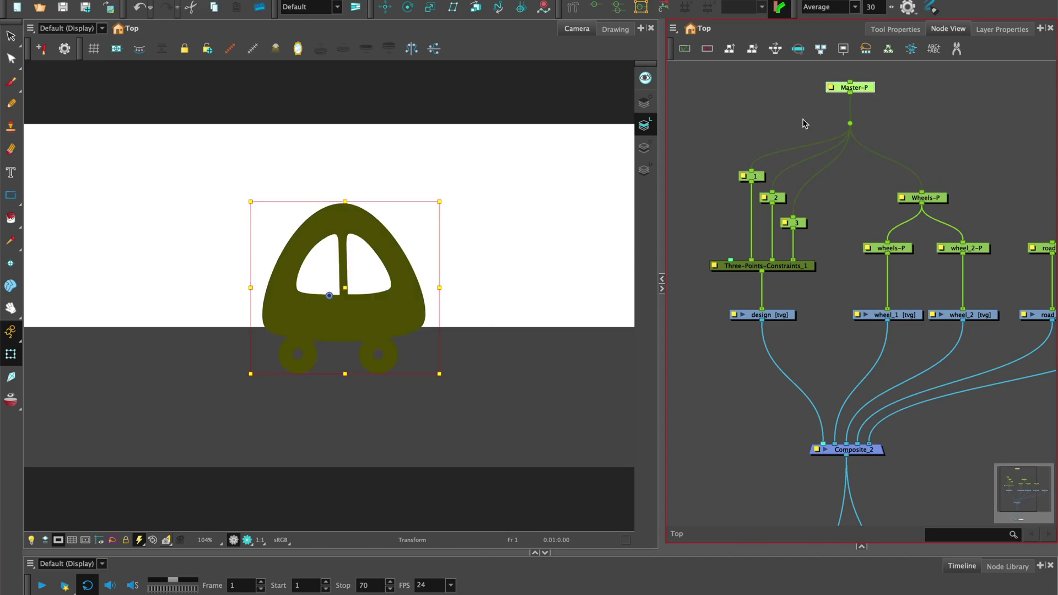
{"action": "left_click", "coordinate": [407, 7]}
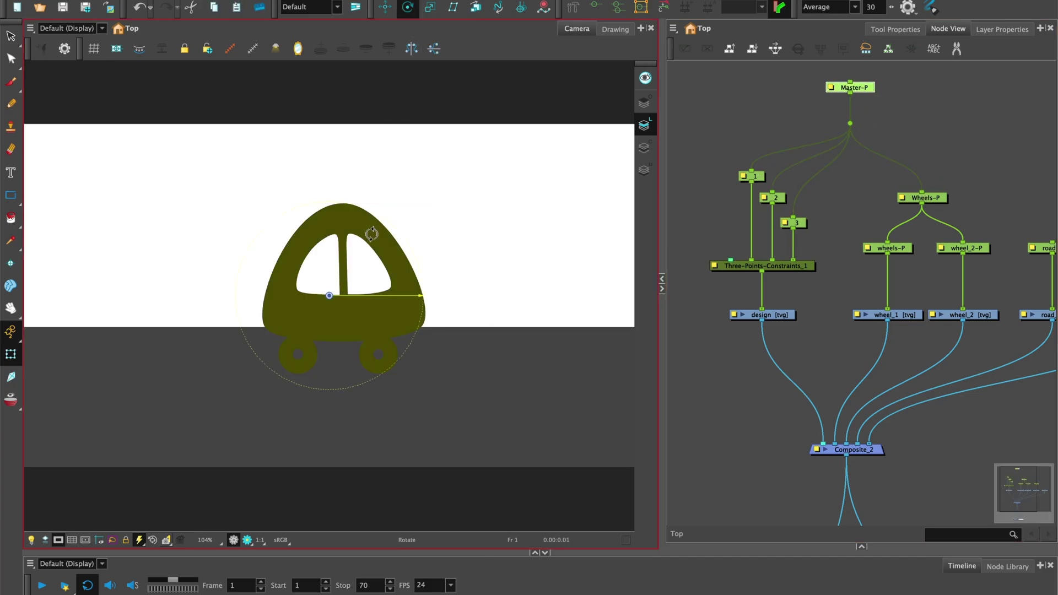
{"action": "left_click_drag", "start_coordinate": [339, 344], "coordinate": [338, 373]}
{"action": "left_click", "coordinate": [10, 354]}
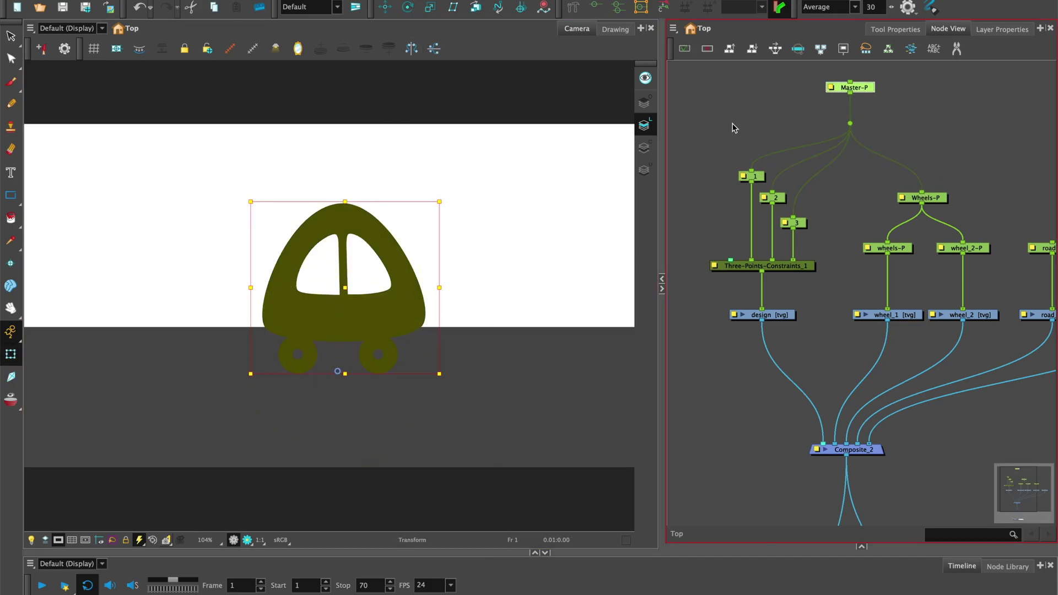
{"action": "left_click", "coordinate": [734, 126]}
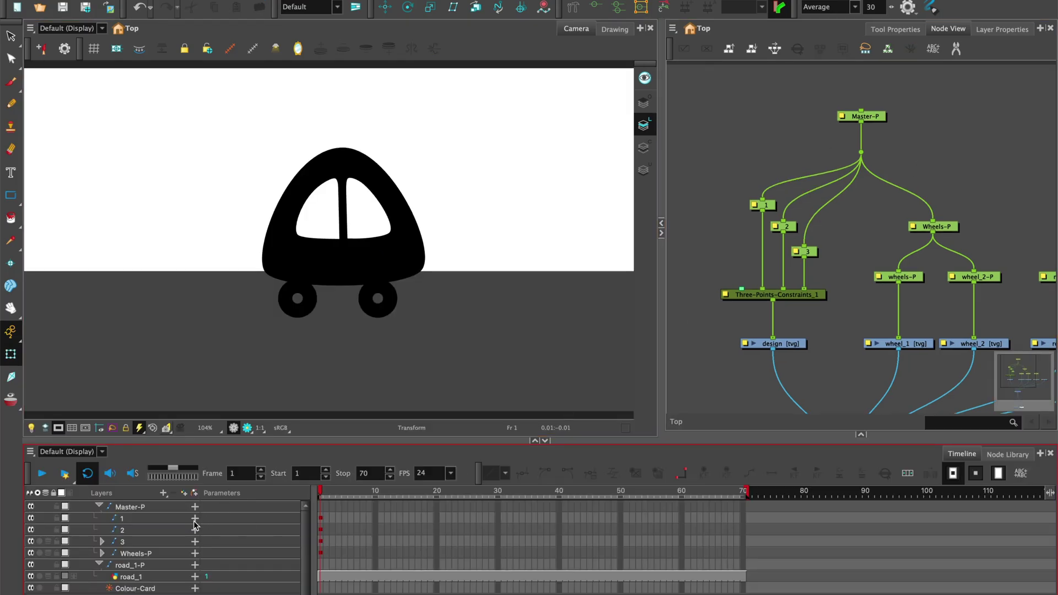
- Keyframe Master-P on frames 1 and 70 so the car travels from the left part of the shot past its right edge
{"action": "key", "text": "o"}
{"action": "left_click", "coordinate": [320, 507]}
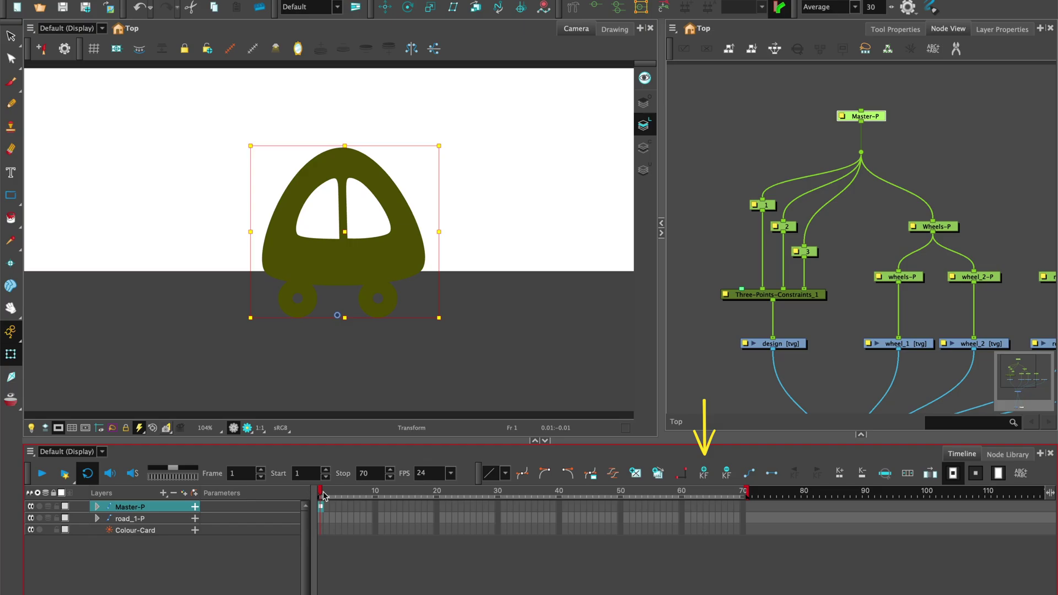
{"action": "scroll", "coordinate": [348, 261], "scroll_direction": "down", "scroll_amount": 1}
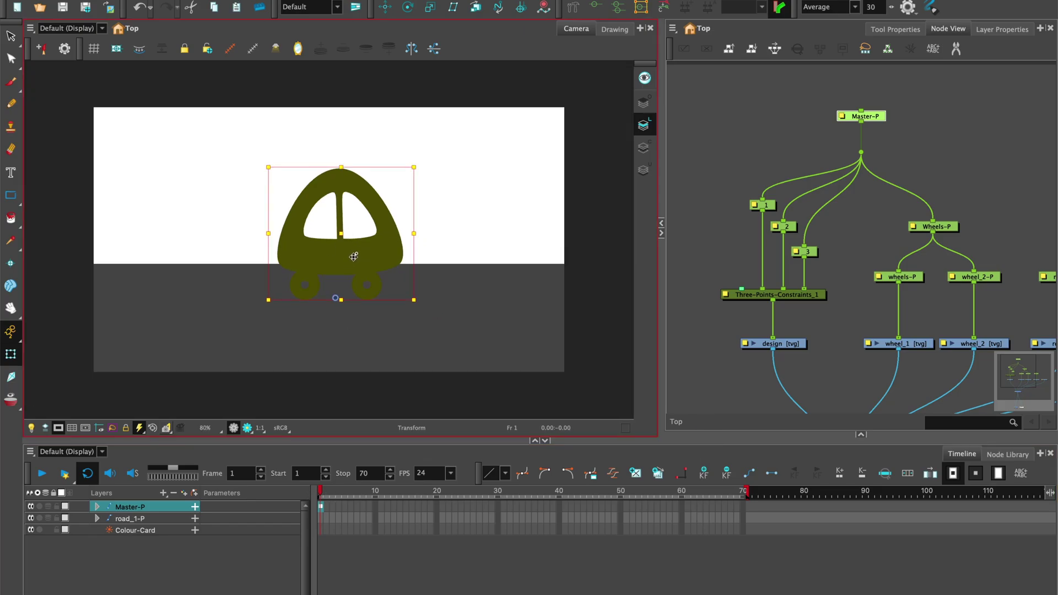
{"action": "left_click_drag", "start_coordinate": [355, 254], "coordinate": [669, 259]}
{"action": "left_click", "coordinate": [46, 427]}
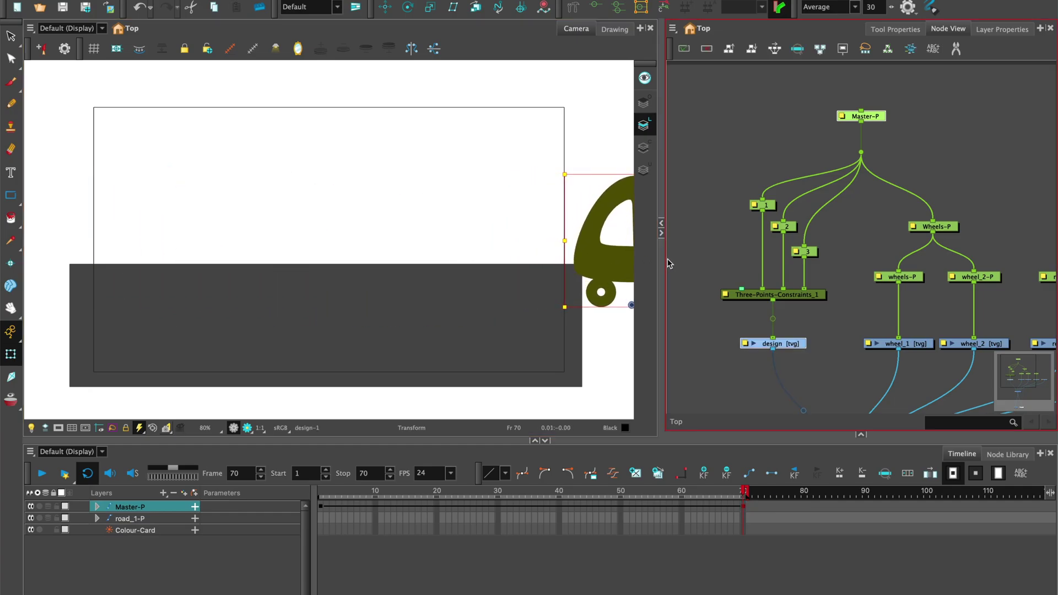
{"action": "left_click", "coordinate": [539, 506]}
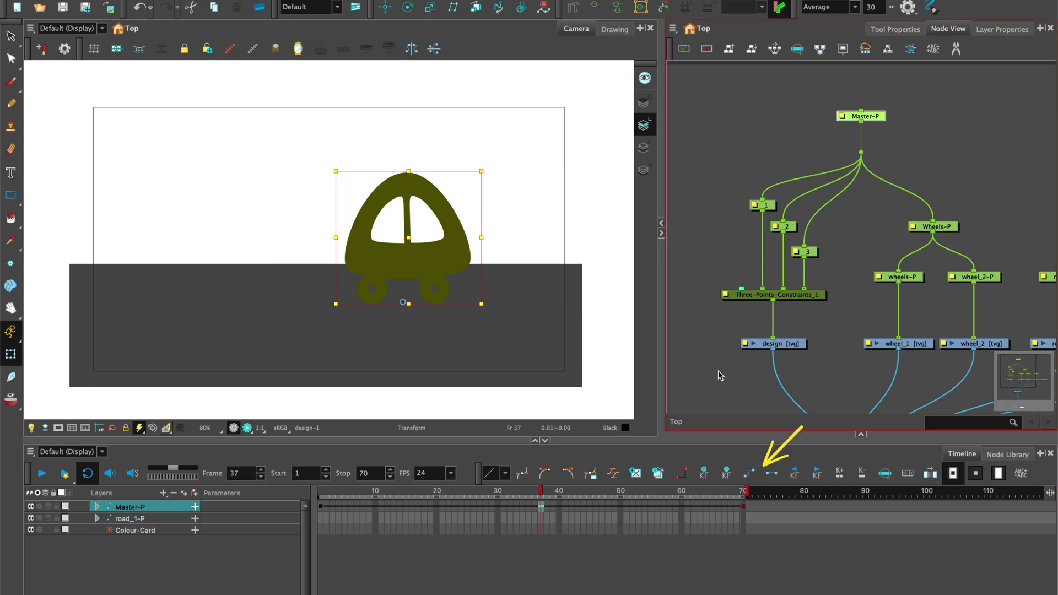
{"action": "key", "text": "Escape"}
{"action": "left_click", "coordinate": [326, 489]}
{"action": "left_click", "coordinate": [321, 490]}
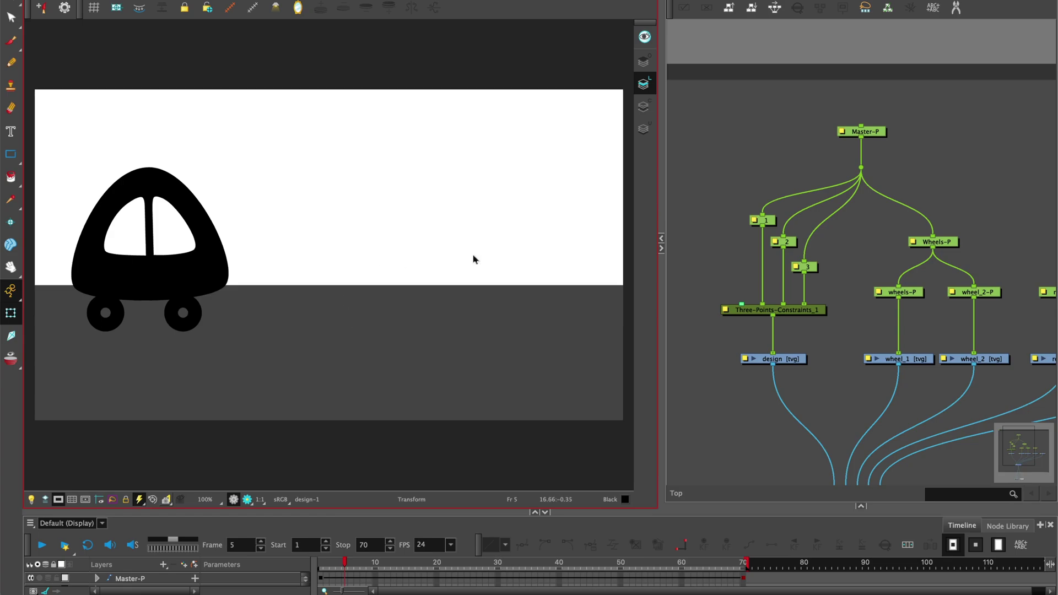
- At frame 5, add a keyframe on Master-P and raise peg 1 to stretch the car body upward
{"action": "left_click", "coordinate": [150, 182]}
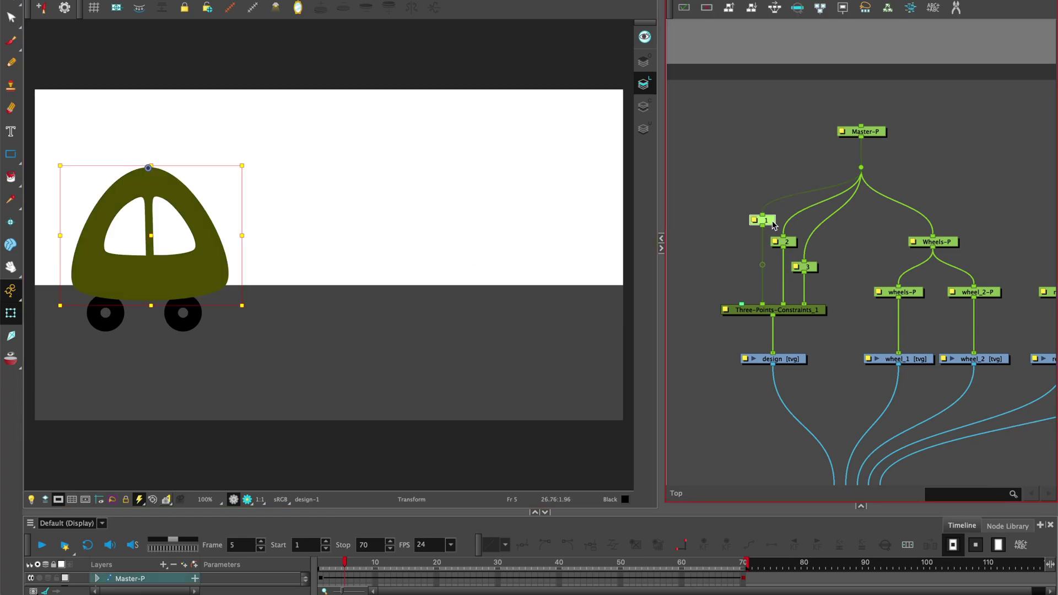
{"action": "left_click", "coordinate": [345, 577]}
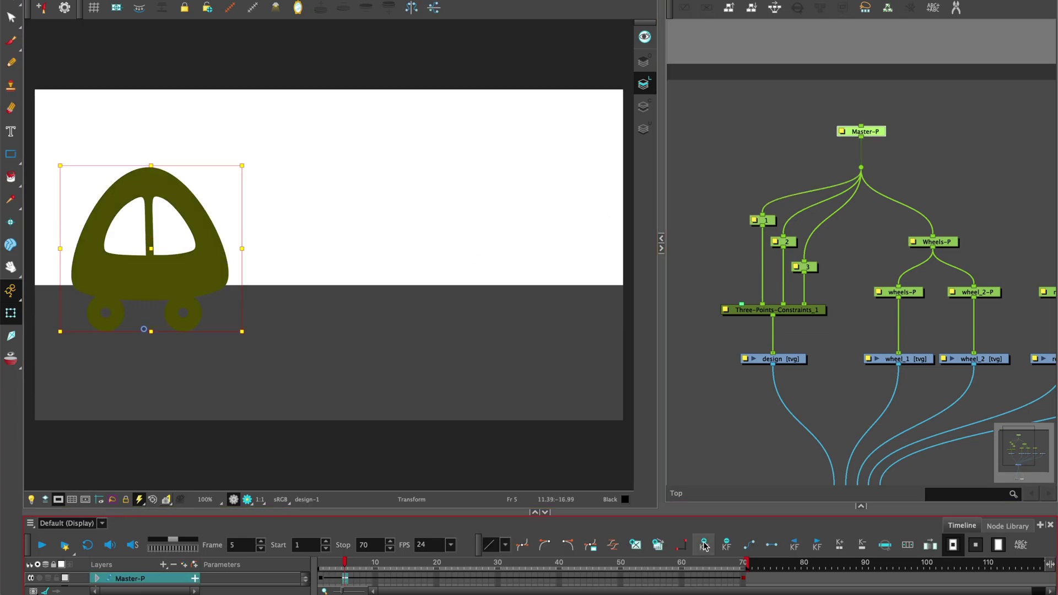
{"action": "left_click", "coordinate": [151, 183]}
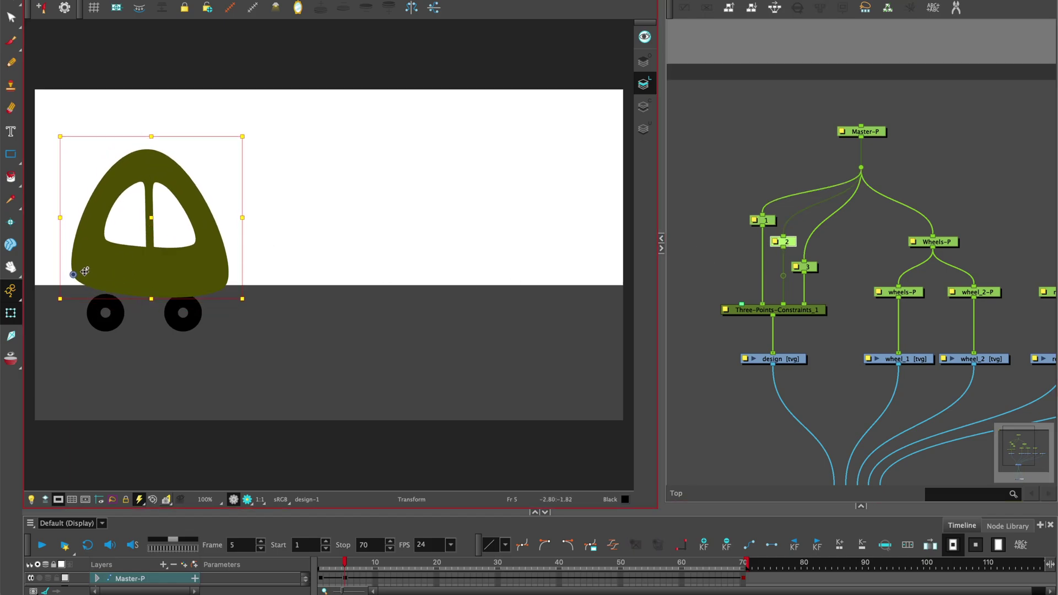
- At frame 10, lower peg 1 to squash the roof and pull peg 2 backward to stretch the car's rear corner
{"action": "left_click", "coordinate": [376, 578]}
{"action": "left_click", "coordinate": [765, 220]}
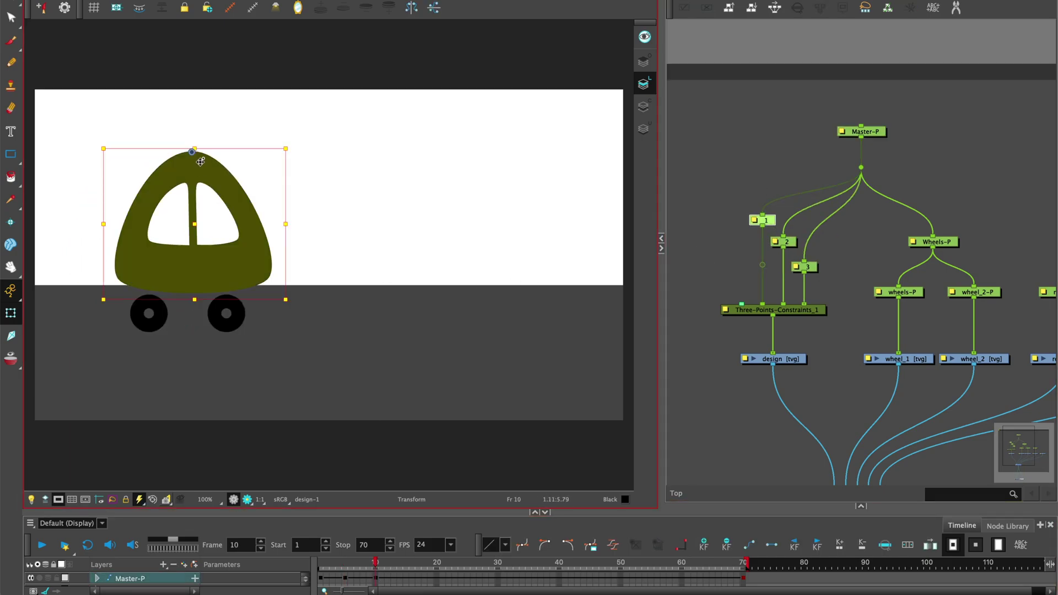
{"action": "left_click_drag", "start_coordinate": [197, 156], "coordinate": [201, 174]}
{"action": "left_click", "coordinate": [786, 242]}
{"action": "left_click_drag", "start_coordinate": [120, 274], "coordinate": [90, 275]}
{"action": "left_click", "coordinate": [881, 133]}
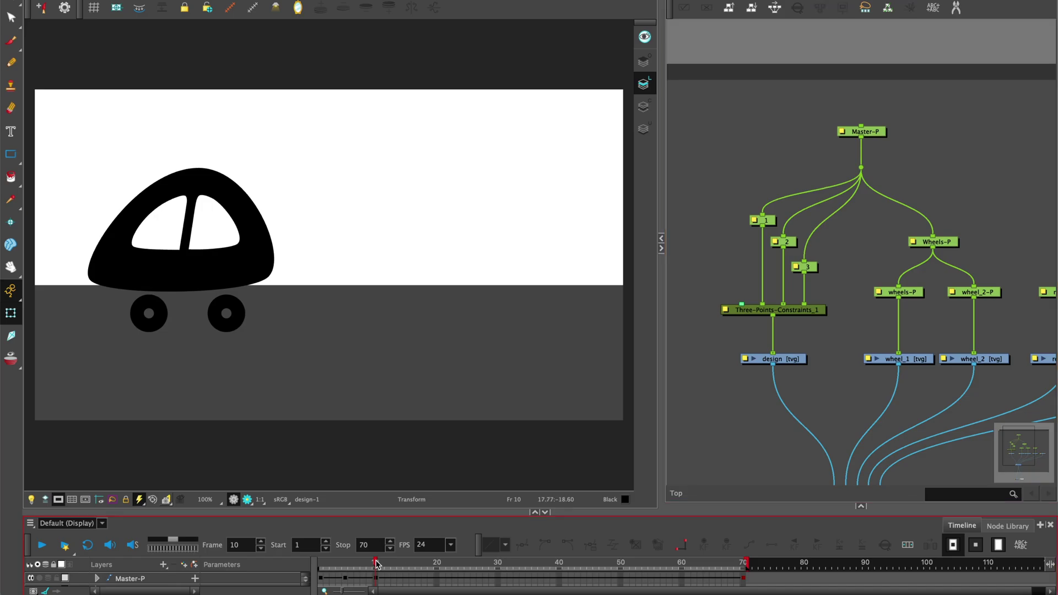
- At frame 15, rotate Master-P to tilt the car's front upward and shift the car slightly up and forward
{"action": "left_click", "coordinate": [406, 562]}
{"action": "left_click", "coordinate": [406, 578]}
{"action": "left_click_drag", "start_coordinate": [371, 340], "coordinate": [371, 324]}
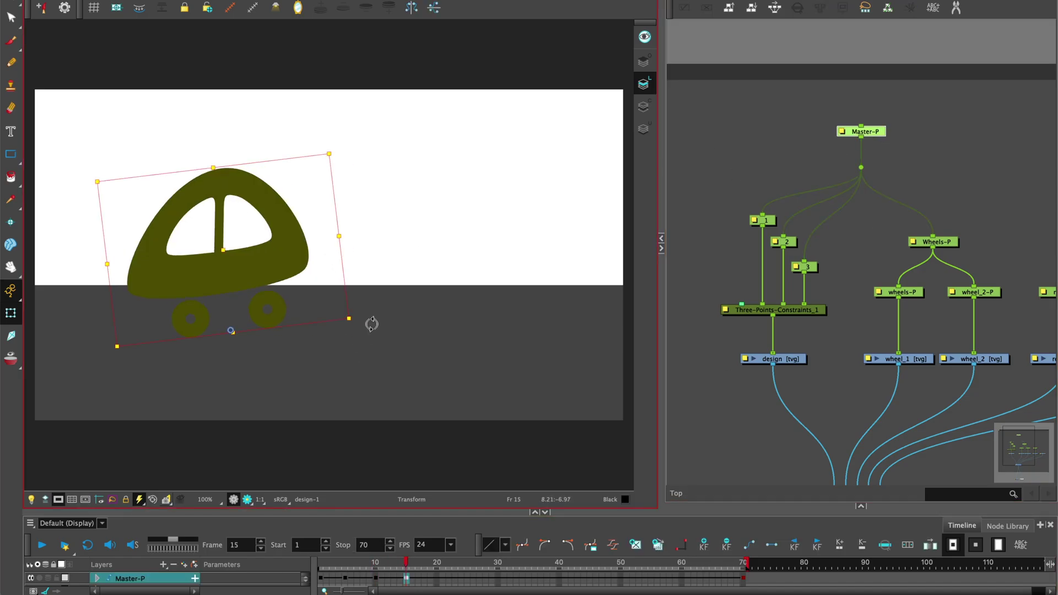
{"action": "left_click_drag", "start_coordinate": [275, 237], "coordinate": [283, 228]}
- Still at frame 15, lower peg 1 slightly, pull peg 2 backward and peg 3 forward to lengthen the car body
{"action": "left_click", "coordinate": [765, 220]}
{"action": "left_click_drag", "start_coordinate": [234, 174], "coordinate": [235, 183]}
{"action": "left_click", "coordinate": [786, 242]}
{"action": "left_click_drag", "start_coordinate": [135, 276], "coordinate": [130, 278]}
{"action": "left_click", "coordinate": [805, 267]}
{"action": "left_click_drag", "start_coordinate": [313, 255], "coordinate": [329, 255]}
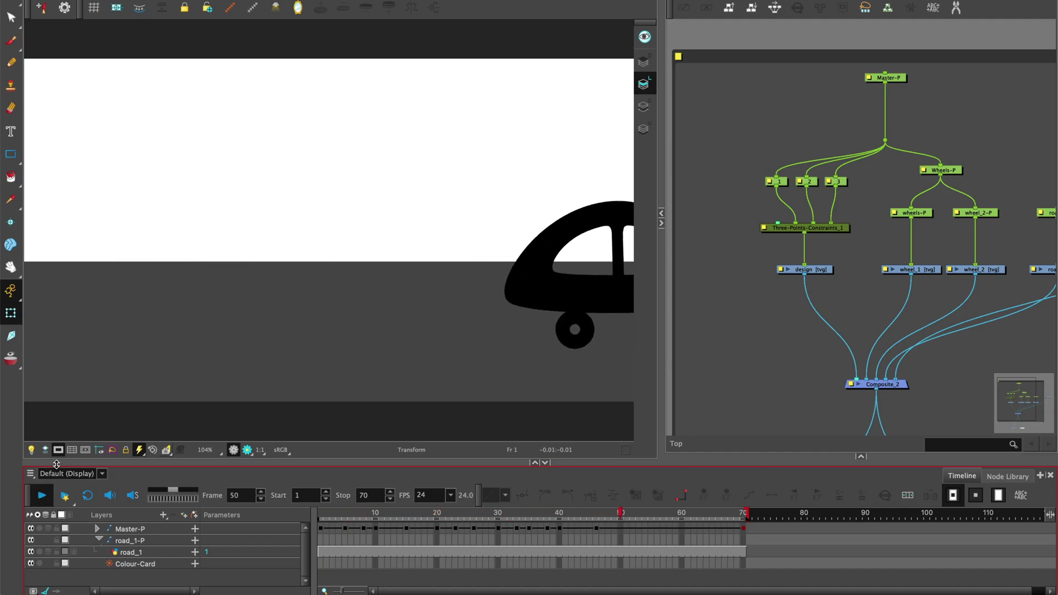
- Play back the finished car animation several times to review its squash and stretch
{"action": "left_click", "coordinate": [44, 497]}
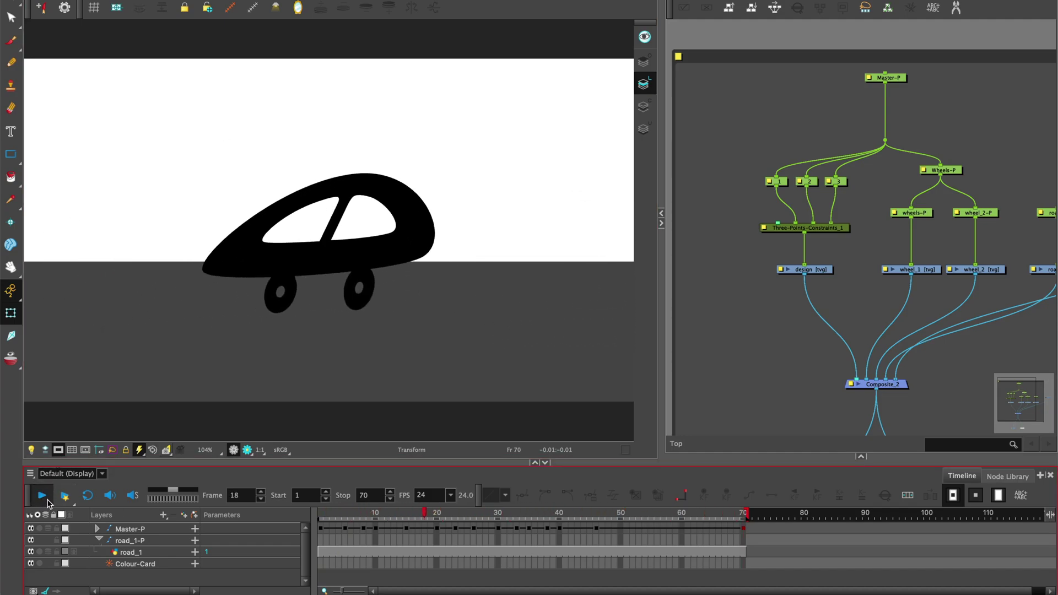
{"action": "left_click", "coordinate": [42, 498]}
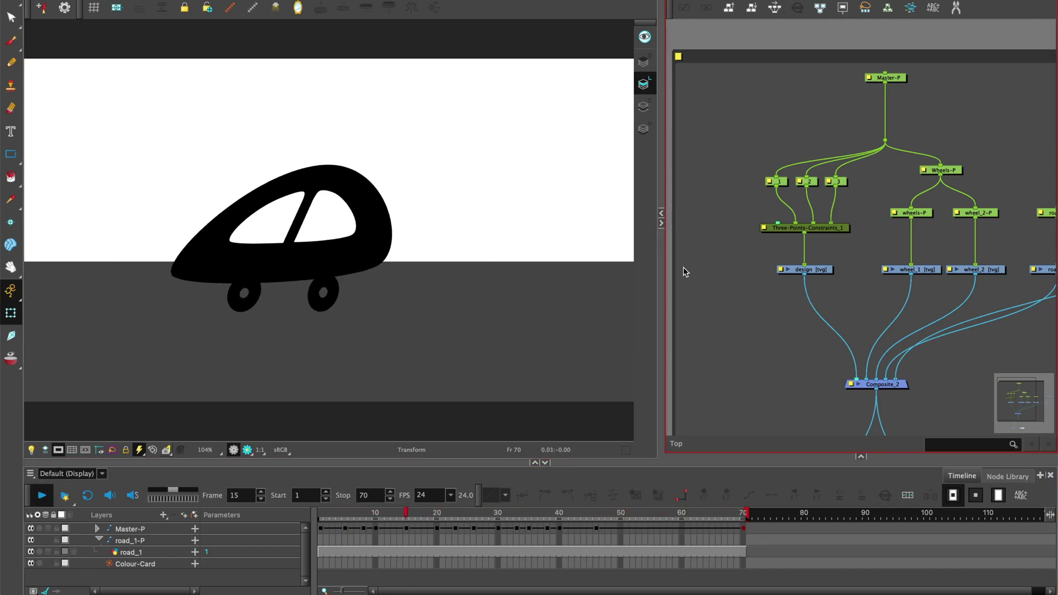
{"action": "left_click", "coordinate": [42, 495]}
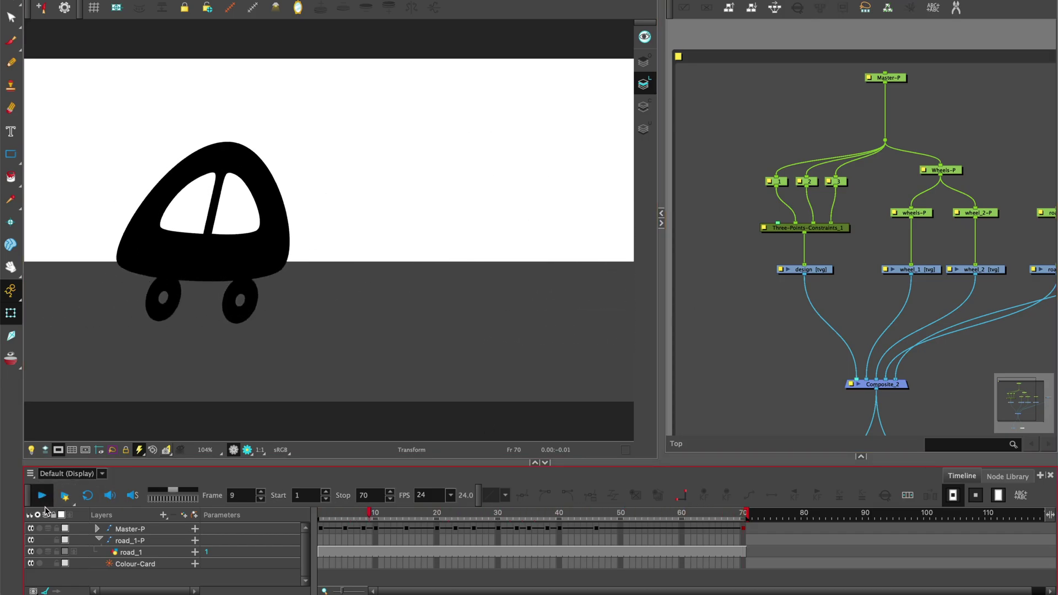